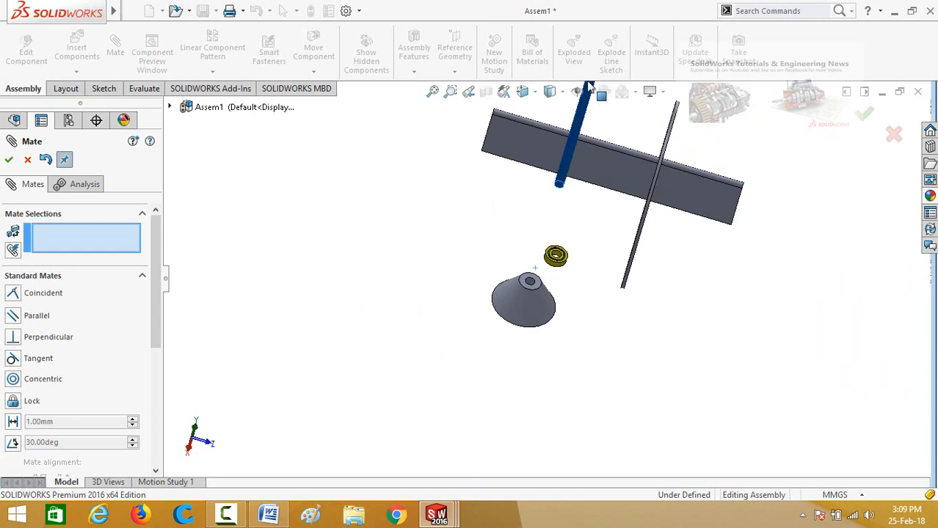
Add a coincident mate between the bottom face of the base's hole and the shaft's end face.
{"action": "middle_click_drag", "start_coordinate": [502, 245], "coordinate": [494, 286]}
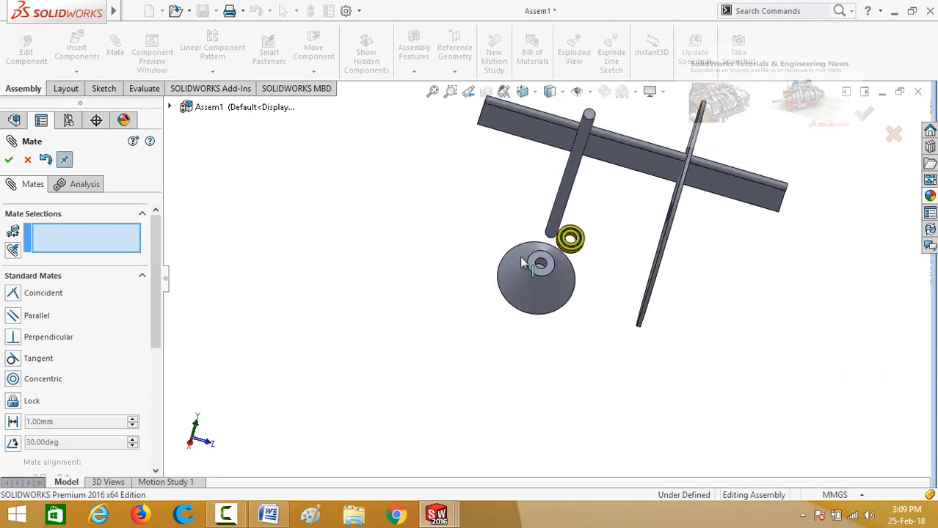
{"action": "scroll", "coordinate": [514, 266], "scroll_direction": "down", "scroll_amount": 5}
{"action": "left_click", "coordinate": [642, 304]}
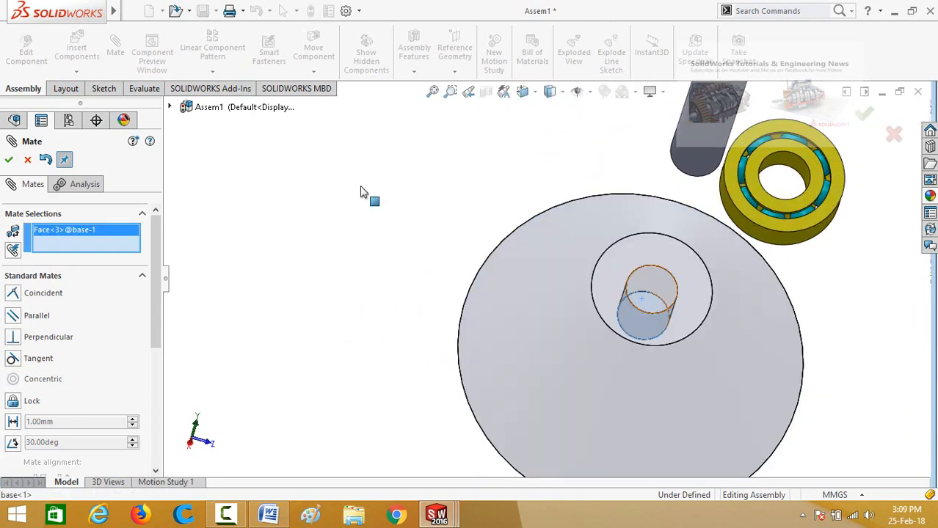
{"action": "scroll", "coordinate": [408, 216], "scroll_direction": "up", "scroll_amount": 5}
{"action": "middle_click_drag", "start_coordinate": [620, 227], "coordinate": [637, 188]}
{"action": "scroll", "coordinate": [567, 284], "scroll_direction": "down", "scroll_amount": 3}
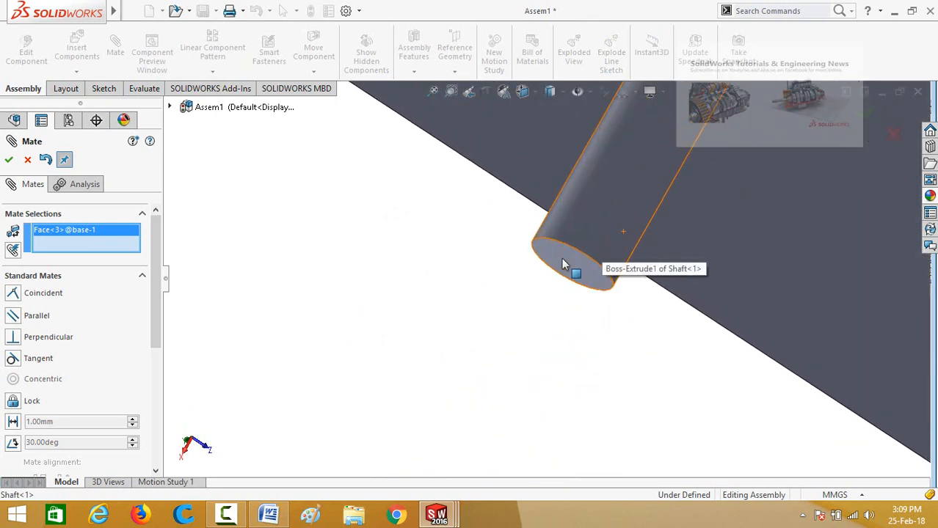
{"action": "left_click", "coordinate": [561, 260]}
{"action": "scroll", "coordinate": [329, 326], "scroll_direction": "up", "scroll_amount": 2}
{"action": "scroll", "coordinate": [329, 326], "scroll_direction": "up", "scroll_amount": 1}
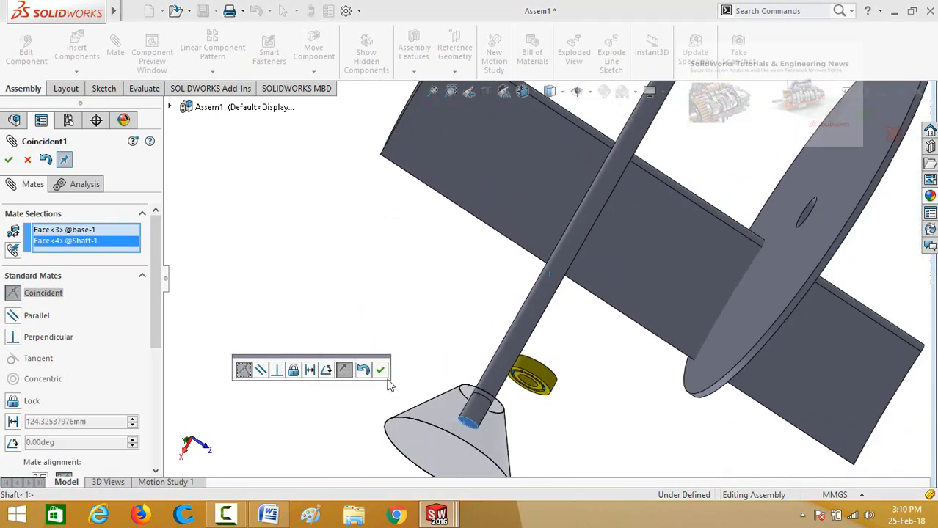
{"action": "left_click", "coordinate": [379, 369]}
Mate the disc's centre hole concentric with the shaft's cylindrical face and finish mating.
{"action": "scroll", "coordinate": [375, 270], "scroll_direction": "up", "scroll_amount": 3}
{"action": "middle_click_drag", "start_coordinate": [383, 264], "coordinate": [360, 335]}
{"action": "scroll", "coordinate": [657, 339], "scroll_direction": "down", "scroll_amount": 3}
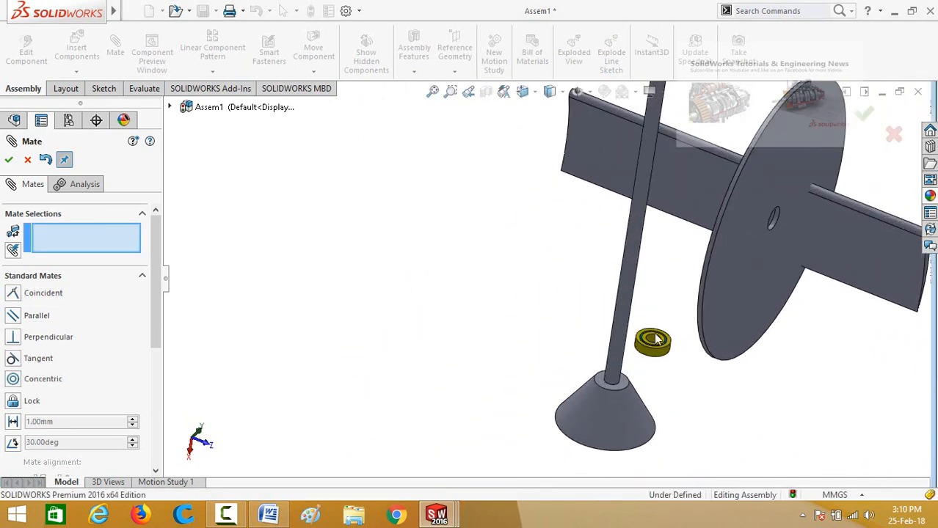
{"action": "scroll", "coordinate": [756, 229], "scroll_direction": "down", "scroll_amount": 4}
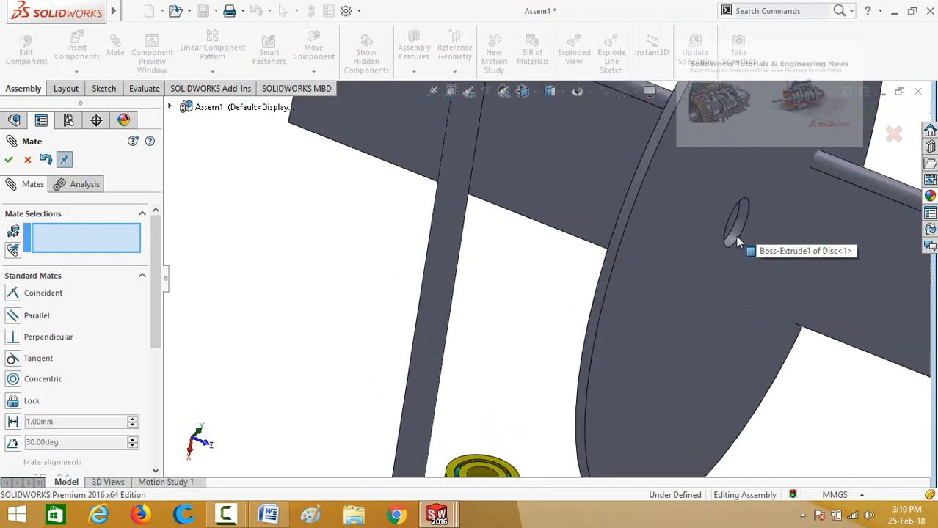
{"action": "left_click", "coordinate": [736, 242]}
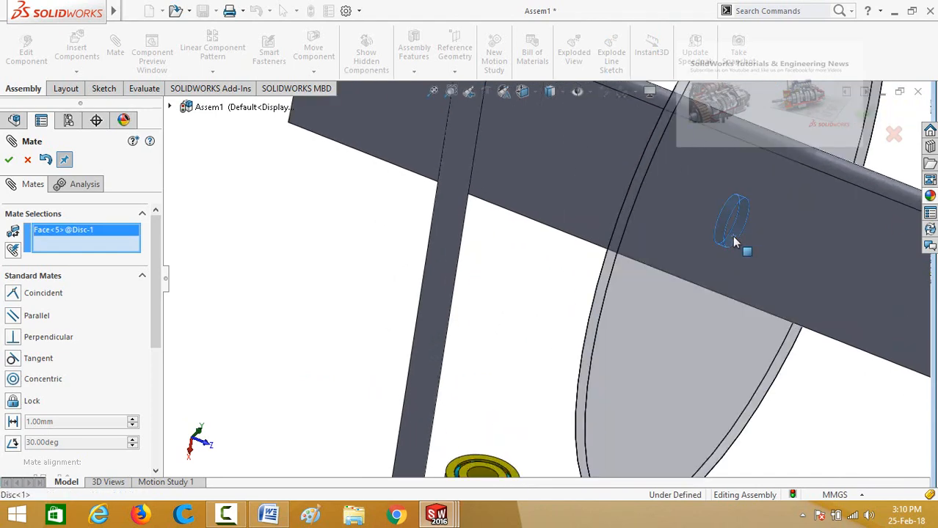
{"action": "scroll", "coordinate": [735, 242], "scroll_direction": "up", "scroll_amount": 5}
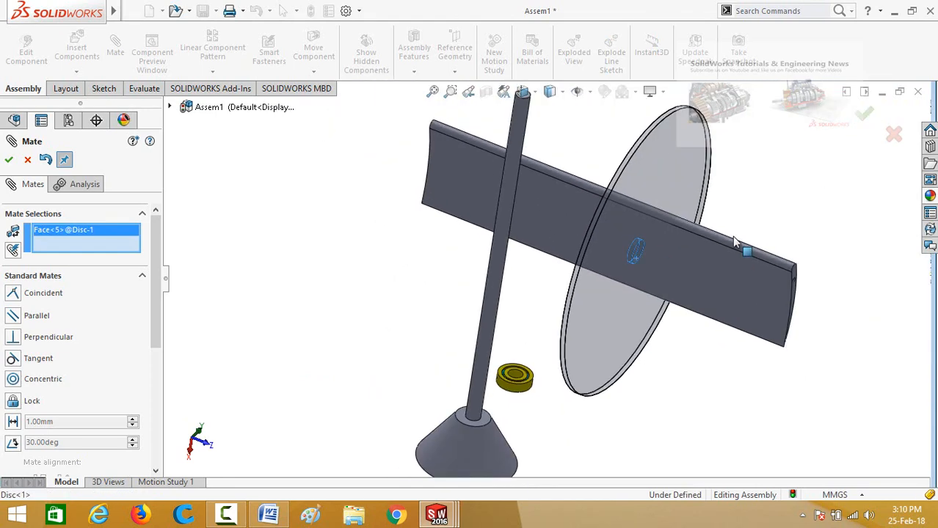
{"action": "left_click", "coordinate": [497, 317]}
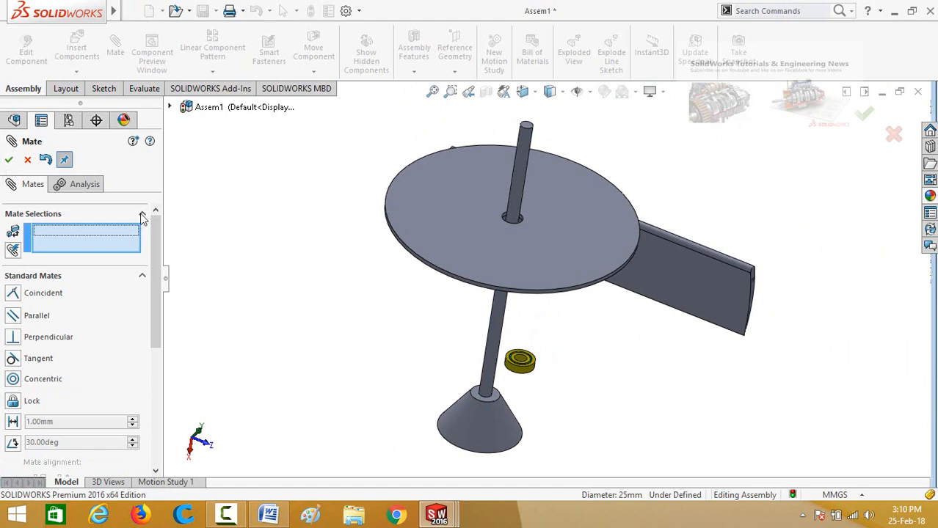
{"action": "key", "text": "Escape"}
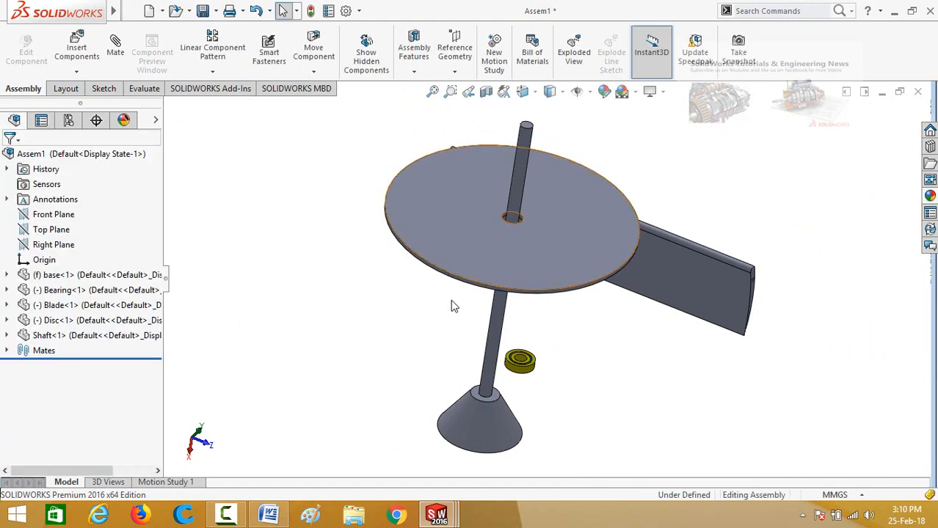
Create a new part document and start a sketch on the Front Plane.
{"action": "mouse_move", "coordinate": [450, 306]}
{"action": "middle_mouse_down"}
{"action": "mouse_move", "coordinate": [448, 269]}
{"action": "mouse_move", "coordinate": [449, 297]}
{"action": "middle_mouse_up"}
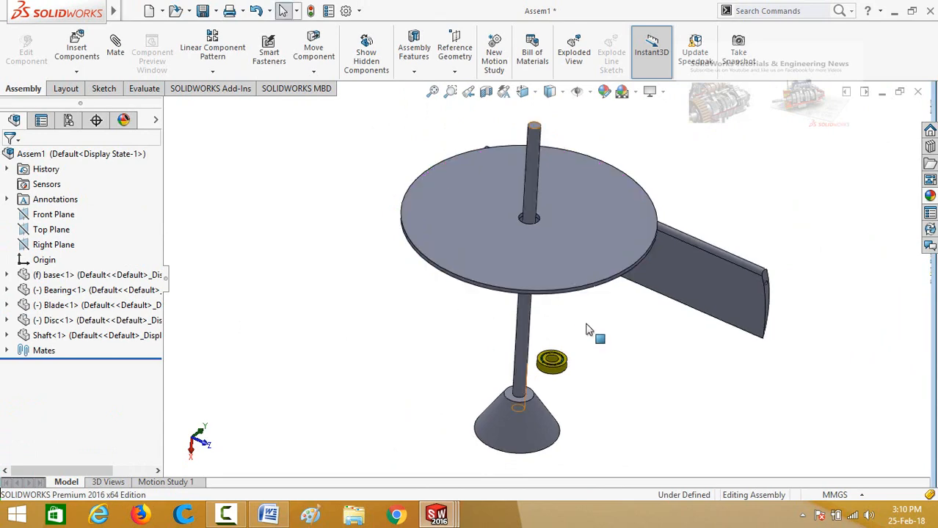
{"action": "scroll", "coordinate": [573, 378], "scroll_direction": "down", "scroll_amount": 2}
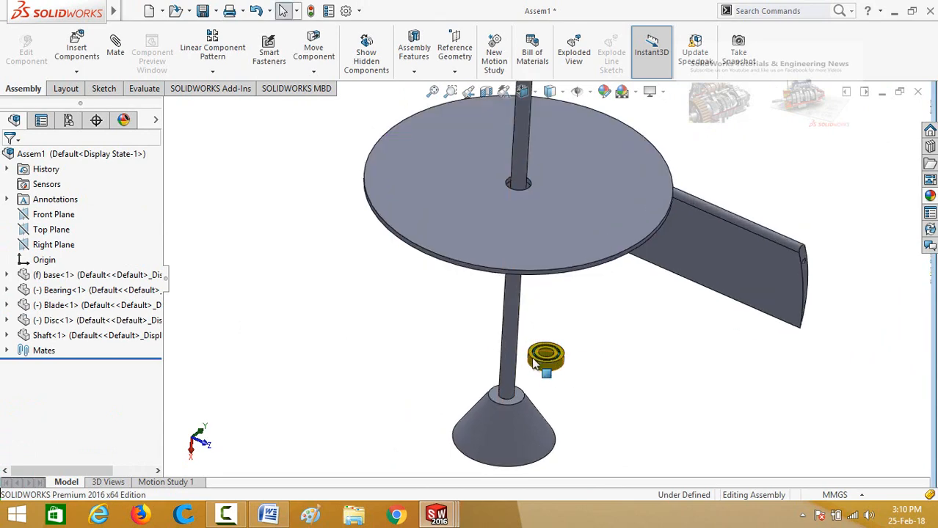
{"action": "key", "text": "ctrl+n"}
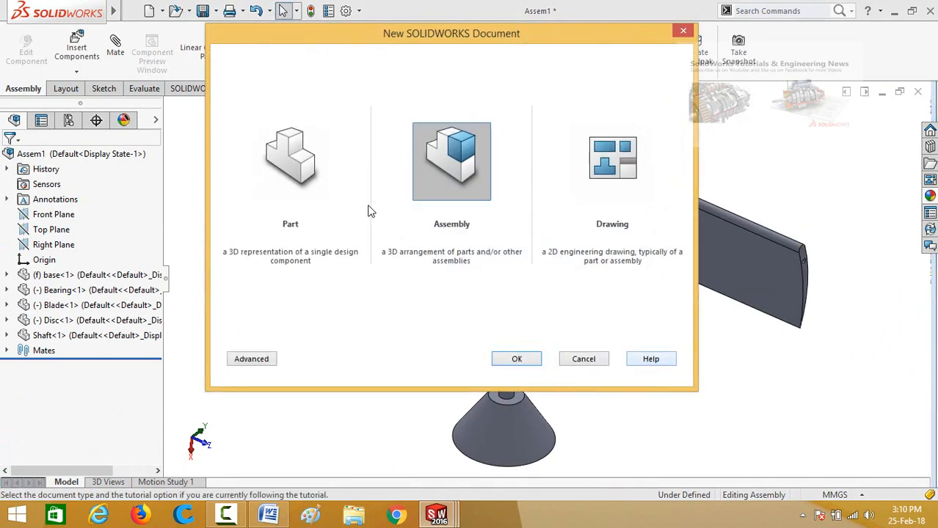
{"action": "left_click", "coordinate": [301, 157]}
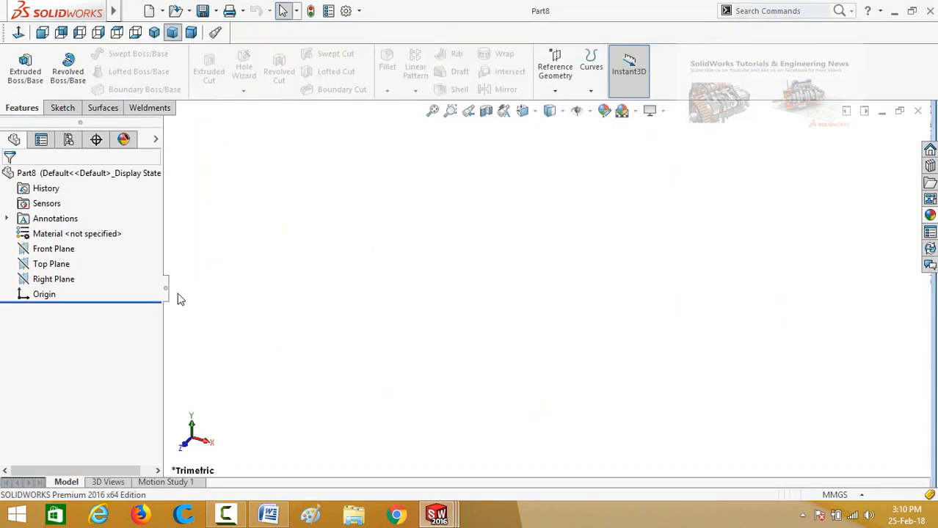
{"action": "left_click", "coordinate": [24, 249]}
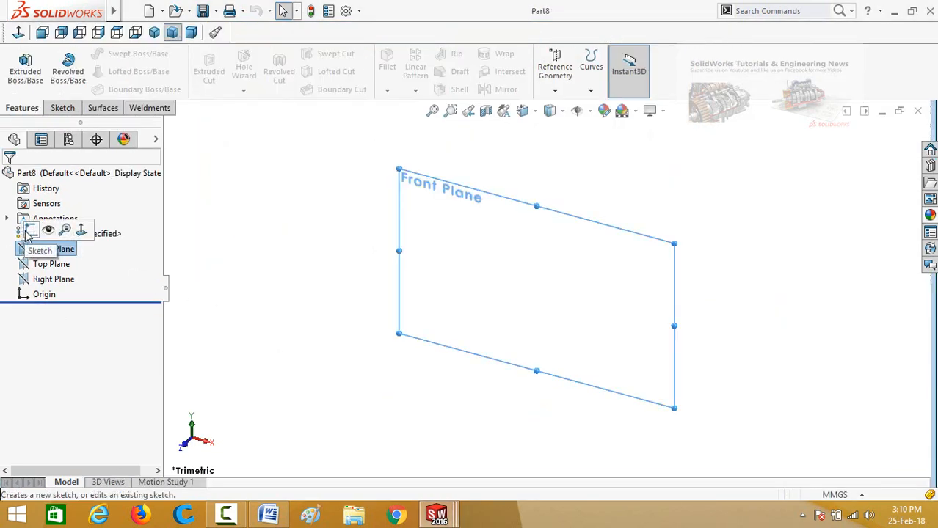
{"action": "left_click", "coordinate": [27, 231]}
Draw a horizontal centerline from the origin toward the negative X side.
{"action": "left_click", "coordinate": [103, 53]}
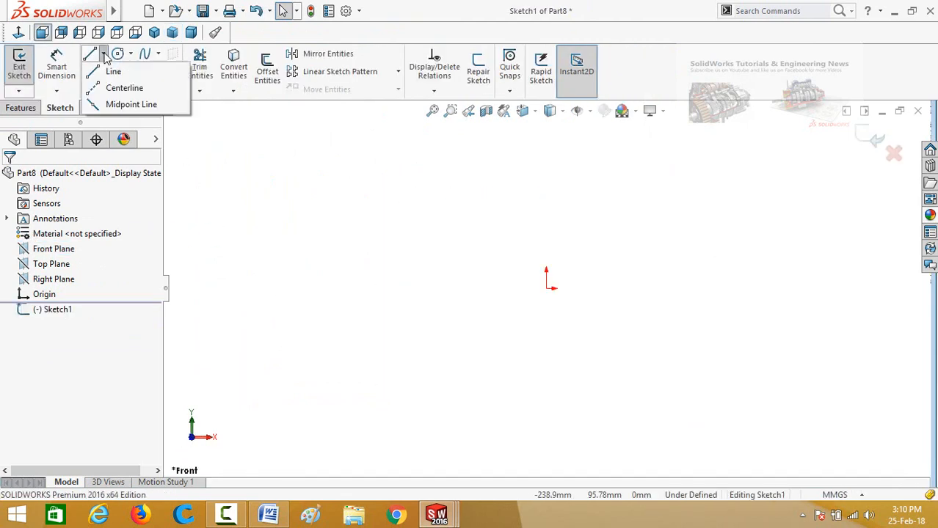
{"action": "left_click", "coordinate": [121, 84]}
{"action": "left_click", "coordinate": [546, 289]}
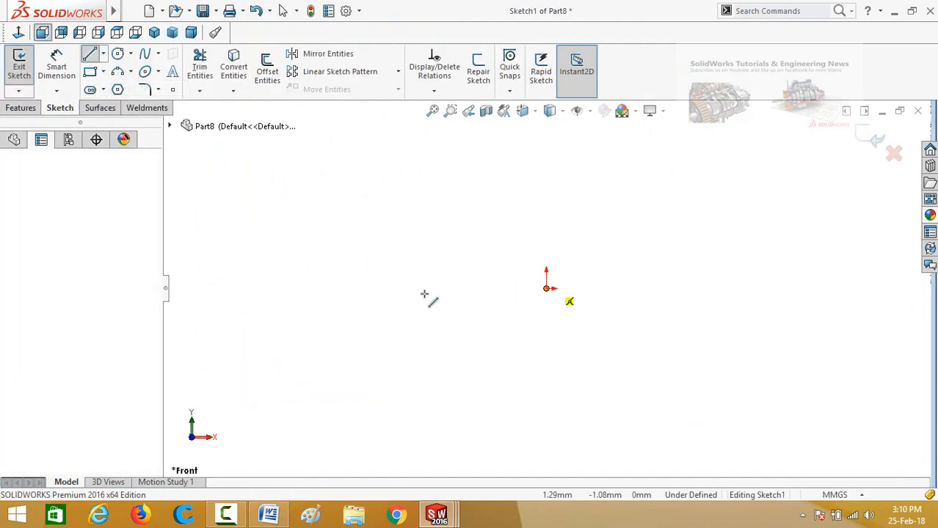
{"action": "left_click", "coordinate": [354, 288]}
Sketch a closed, stepped eight-line profile above the centerline, with its short vertical closing edge directly above the origin.
{"action": "left_click", "coordinate": [89, 57]}
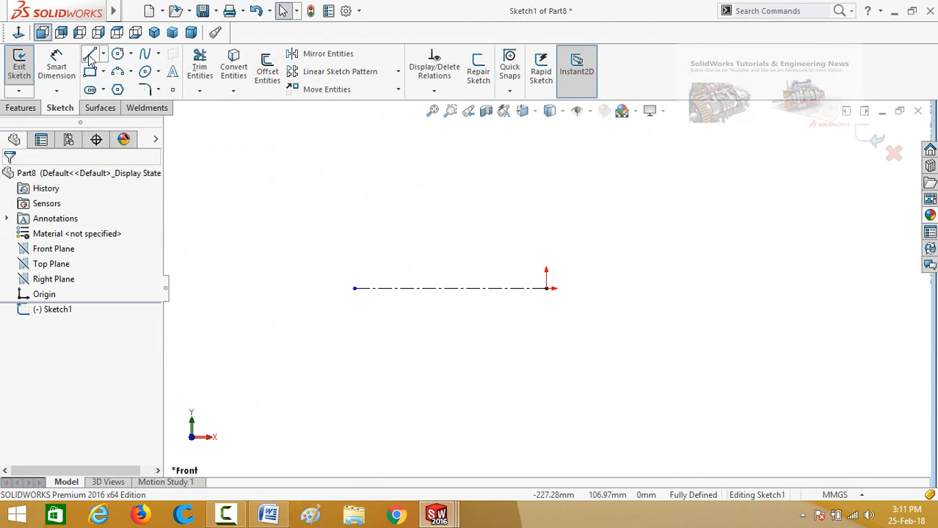
{"action": "left_click", "coordinate": [94, 56]}
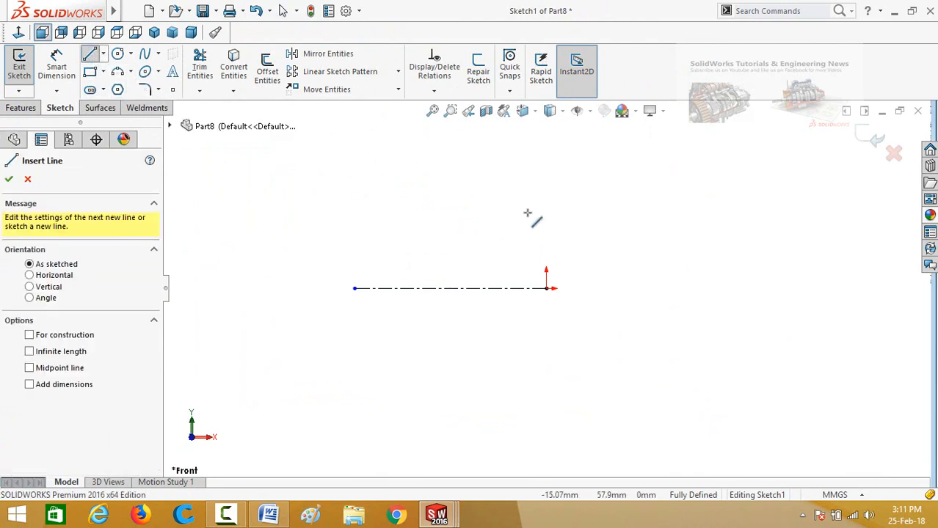
{"action": "left_click", "coordinate": [548, 240]}
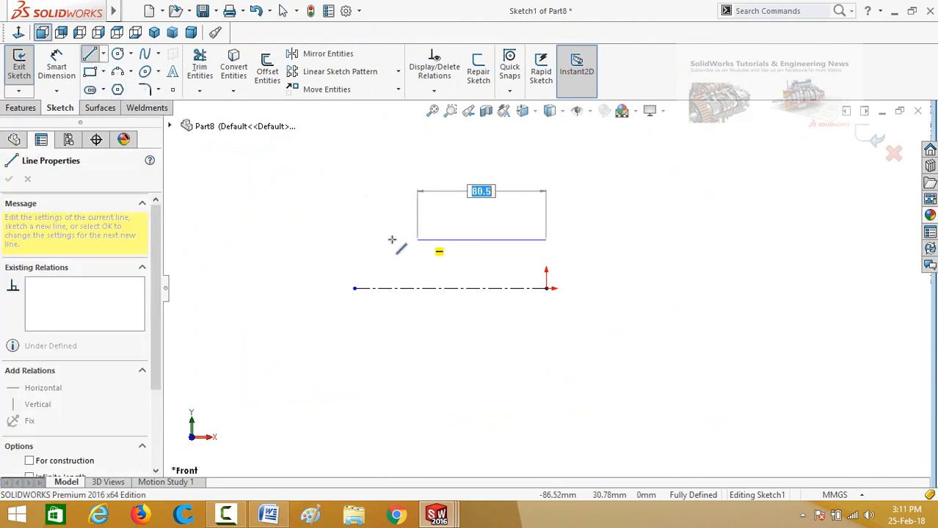
{"action": "left_click", "coordinate": [472, 240]}
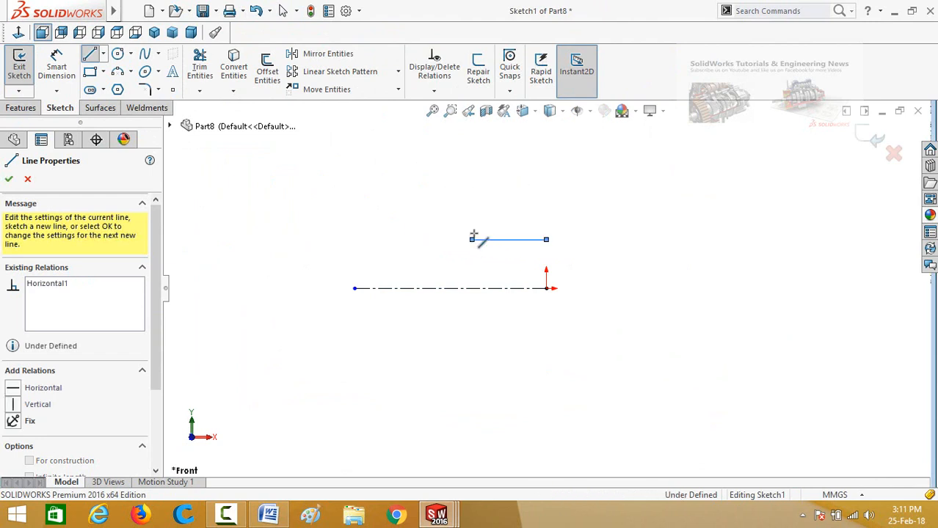
{"action": "left_click", "coordinate": [472, 193]}
{"action": "left_click", "coordinate": [419, 192]}
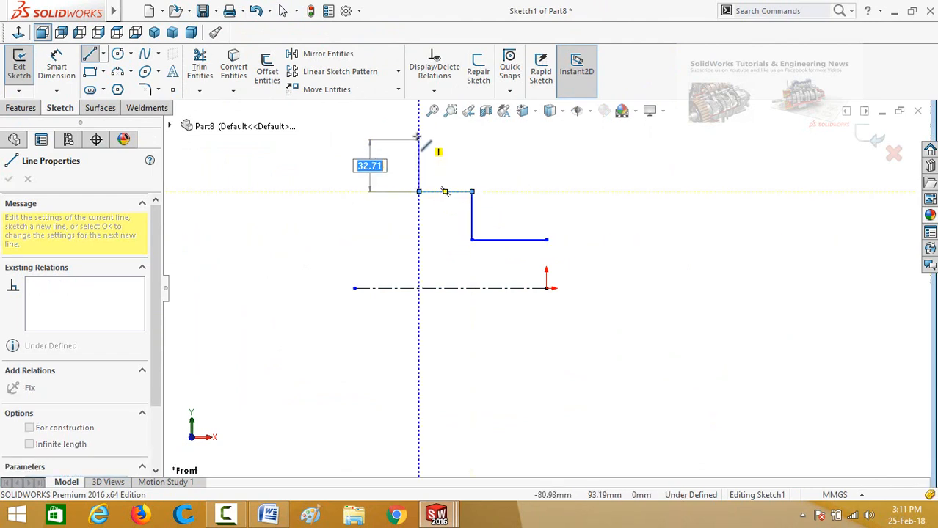
{"action": "left_click", "coordinate": [419, 136]}
{"action": "left_click", "coordinate": [517, 136]}
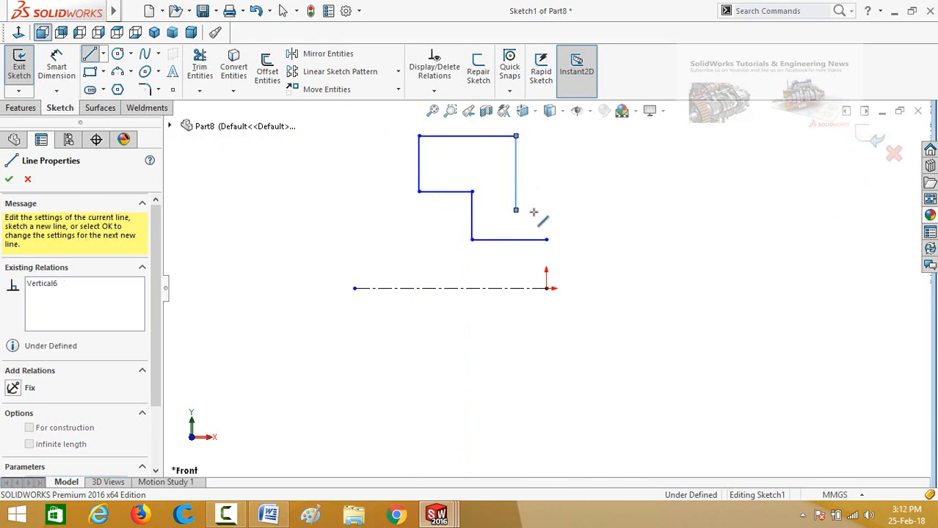
{"action": "left_click", "coordinate": [517, 210]}
{"action": "left_click", "coordinate": [546, 240]}
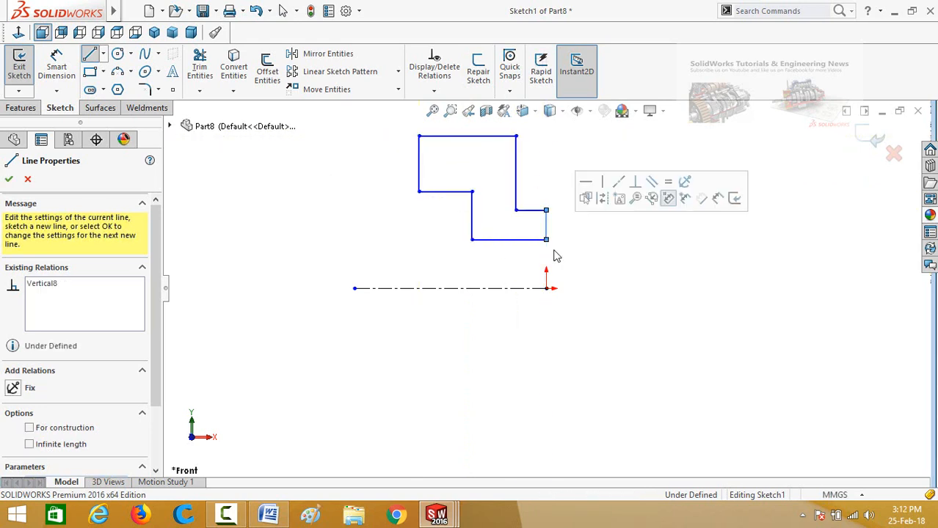
Dimension the horizontal line at the profile's lower recess to 10 mm.
{"action": "left_click", "coordinate": [599, 204]}
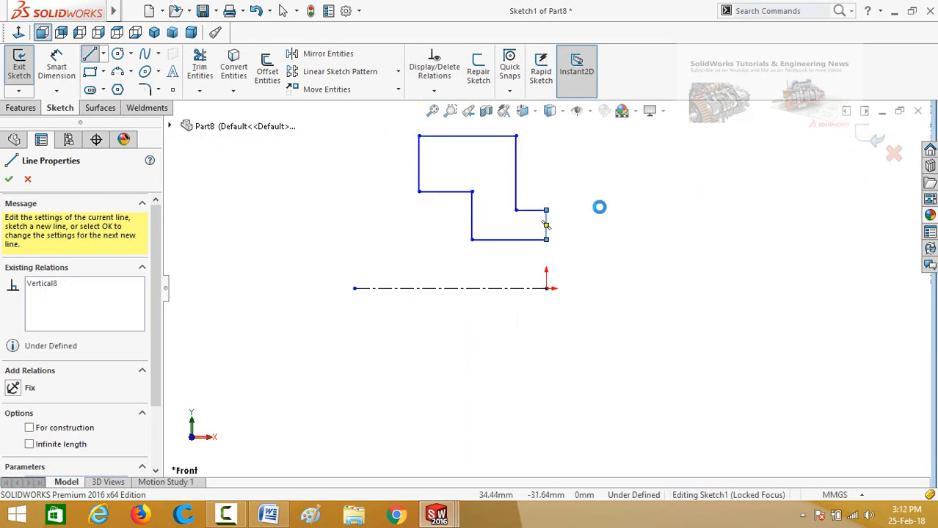
{"action": "left_click", "coordinate": [440, 193]}
{"action": "left_click", "coordinate": [363, 244]}
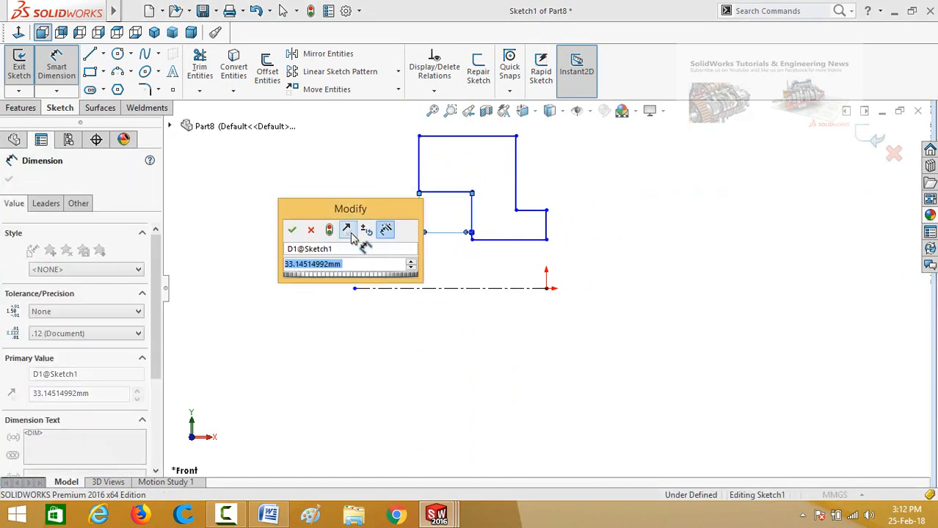
{"action": "type", "text": "10"}
{"action": "key", "text": "Return"}
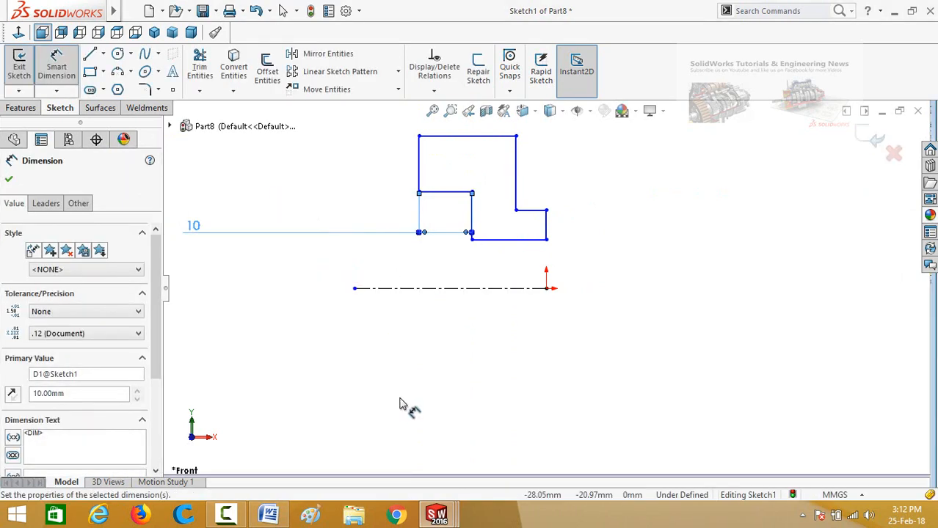
{"action": "left_click", "coordinate": [401, 406]}
{"action": "left_click", "coordinate": [439, 192]}
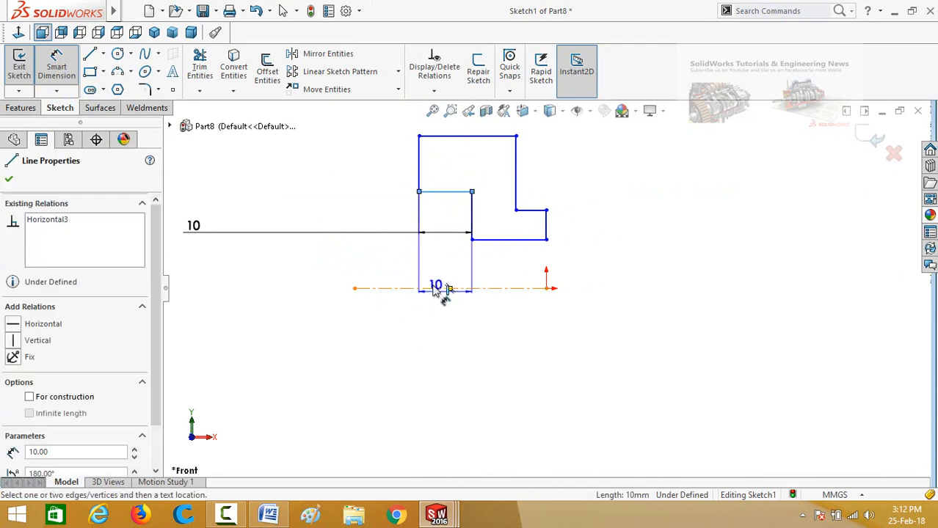
{"action": "left_click", "coordinate": [435, 288]}
{"action": "key", "text": "Escape"}
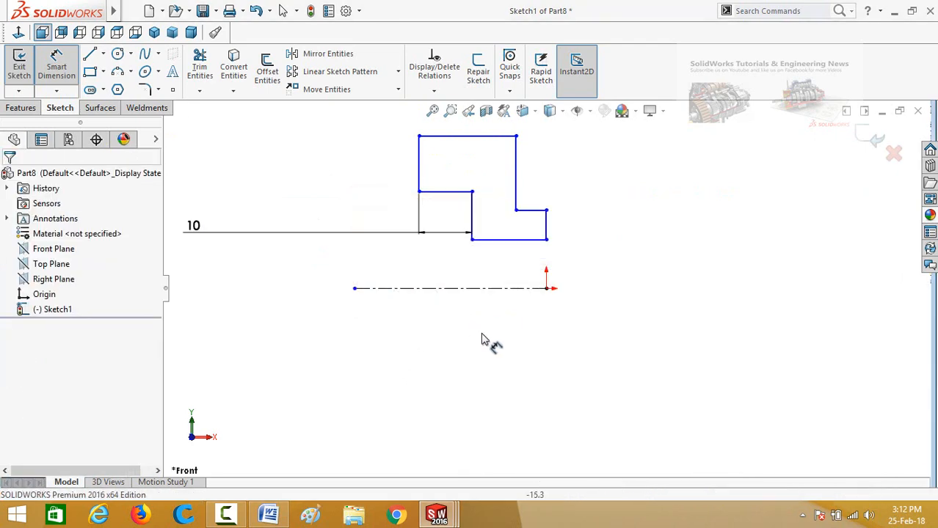
Dimension the profile's lowest horizontal line across the centerline as an 18 mm diameter.
{"action": "left_click", "coordinate": [508, 239]}
{"action": "left_click", "coordinate": [505, 289]}
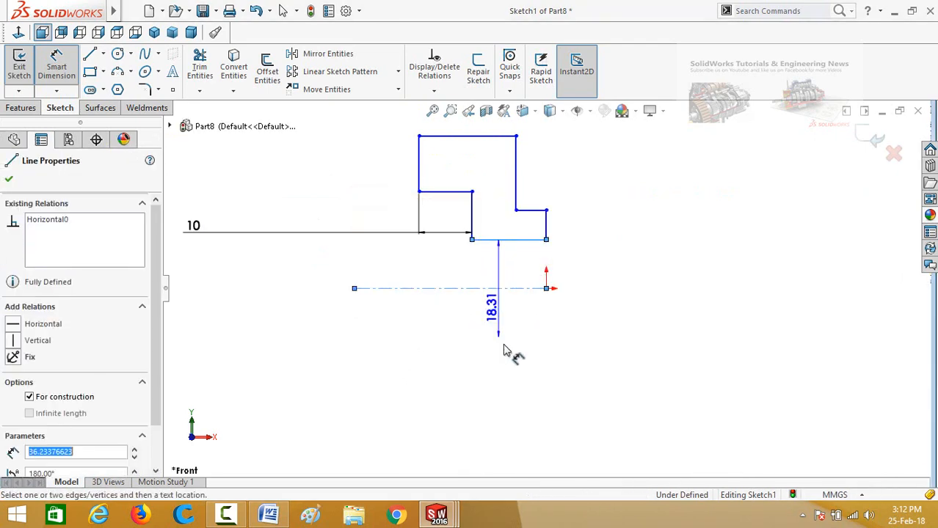
{"action": "left_click", "coordinate": [548, 383]}
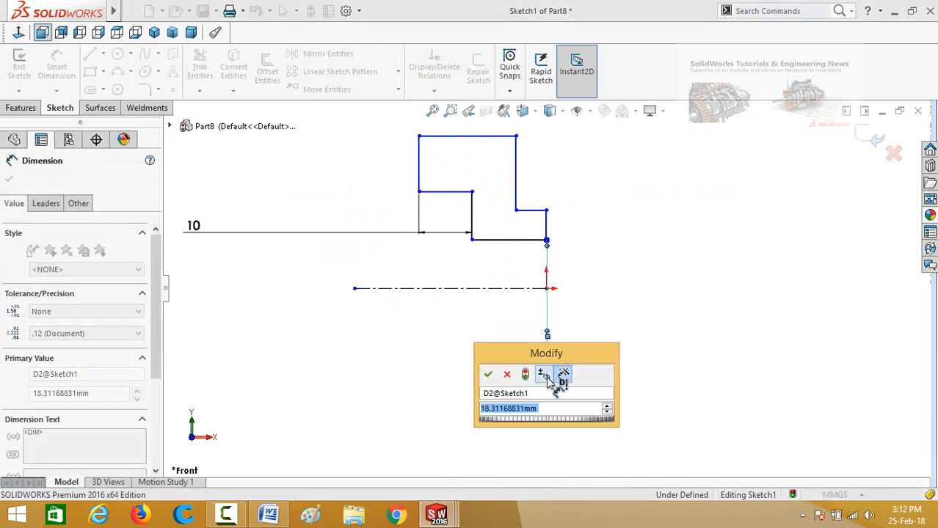
{"action": "type", "text": "18"}
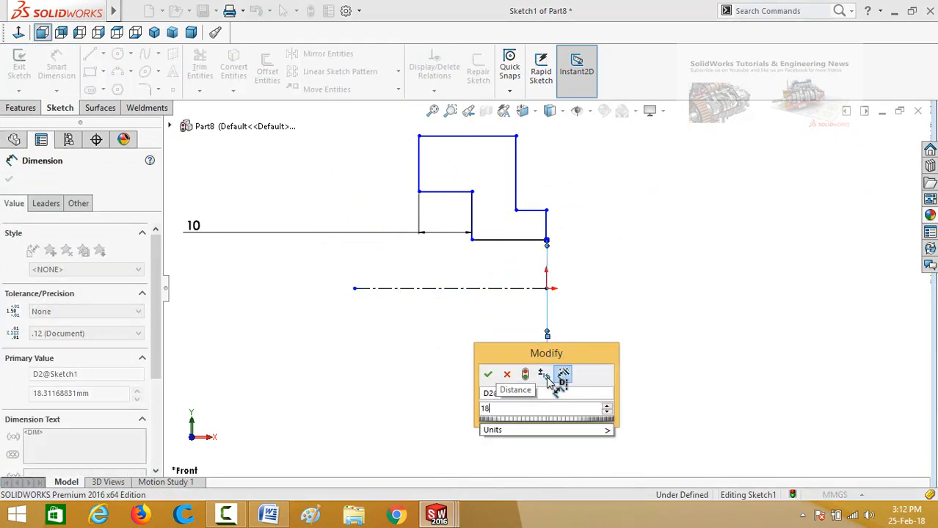
{"action": "key", "text": "Return"}
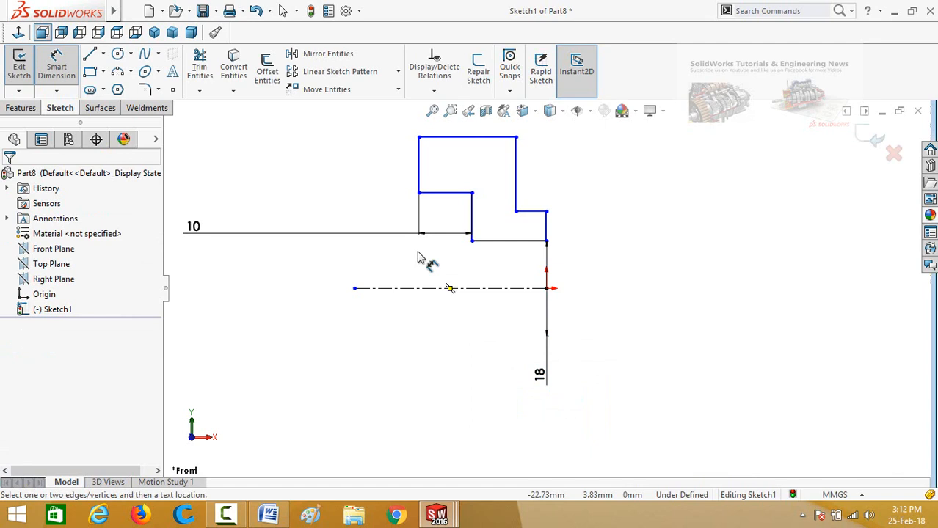
Dimension the recess's upper horizontal line across the centerline as a 35 mm diameter.
{"action": "left_click", "coordinate": [440, 194]}
{"action": "left_click", "coordinate": [429, 289]}
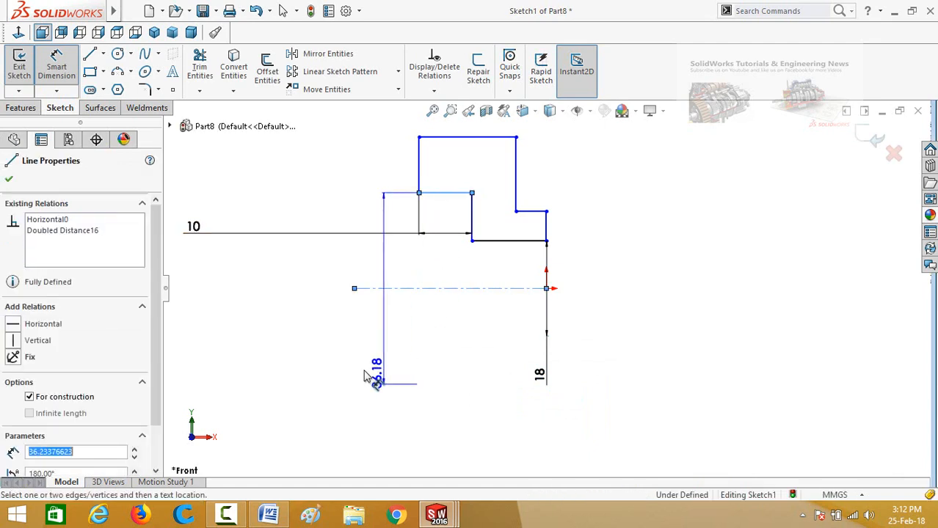
{"action": "left_click", "coordinate": [365, 370]}
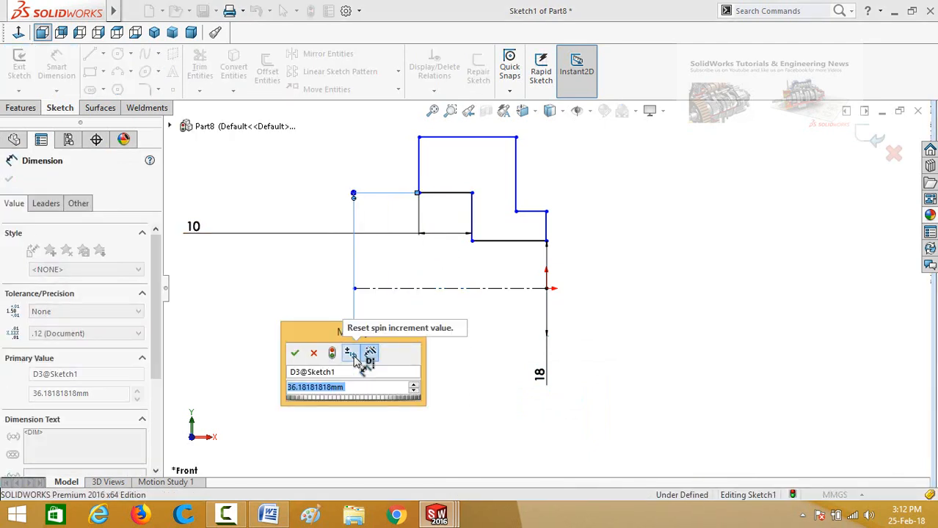
{"action": "type", "text": "35"}
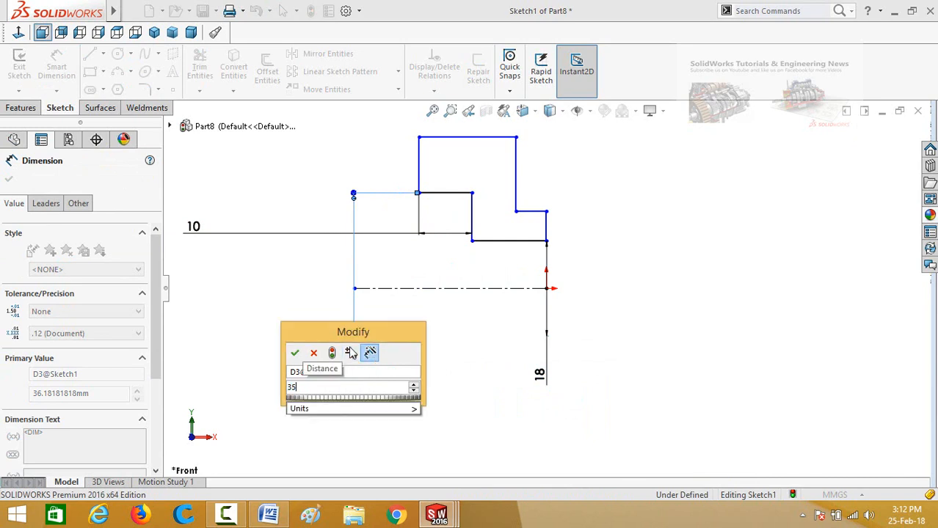
{"action": "key", "text": "Return"}
{"action": "key", "text": "Escape"}
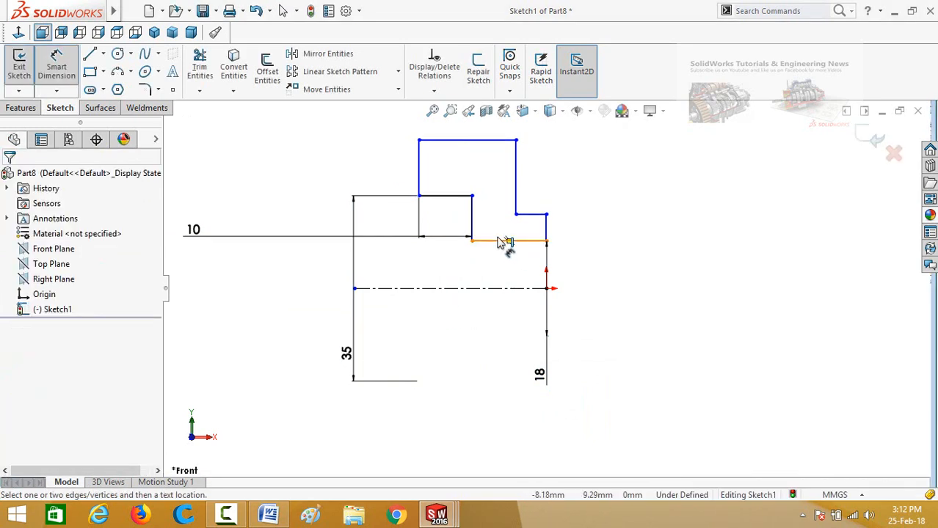
Dimension the short horizontal line of the step nearest the origin to 5 mm.
{"action": "left_click", "coordinate": [529, 215]}
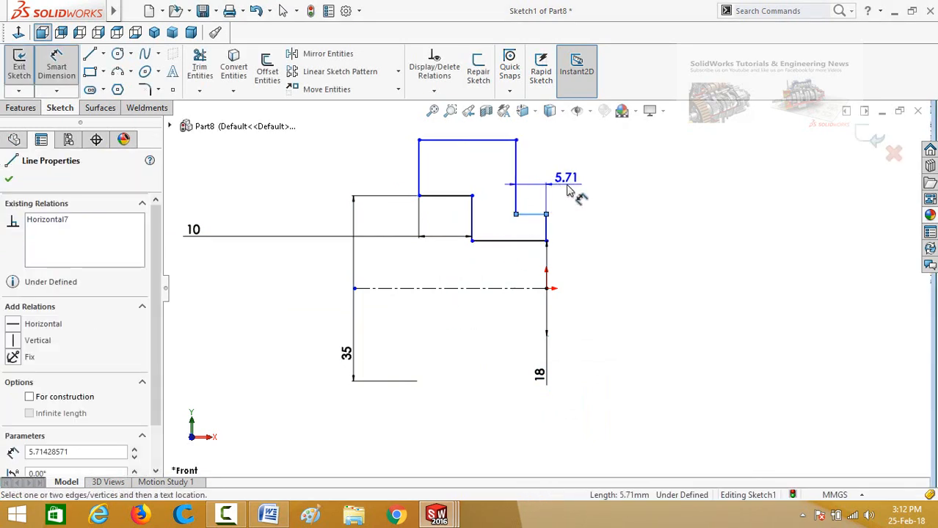
{"action": "left_click", "coordinate": [570, 193]}
{"action": "type", "text": "5"}
{"action": "left_click", "coordinate": [507, 183]}
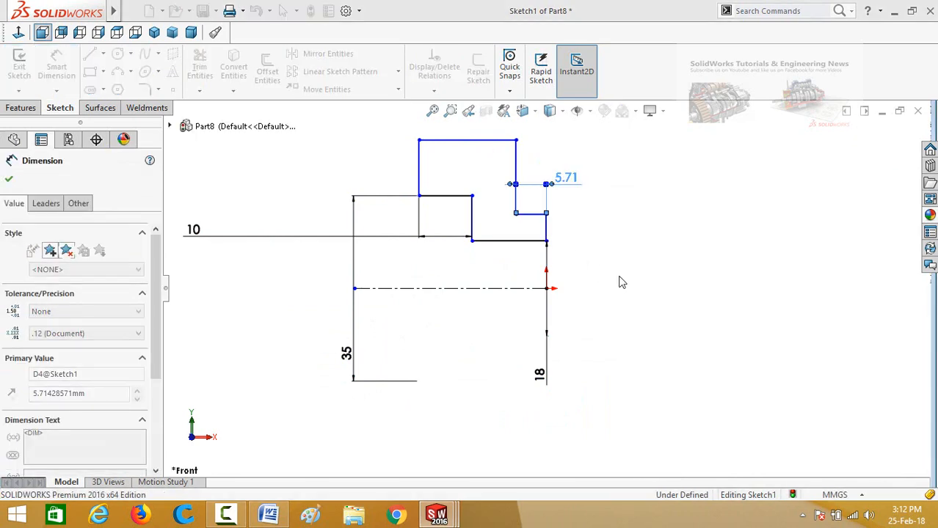
{"action": "key", "text": "Escape"}
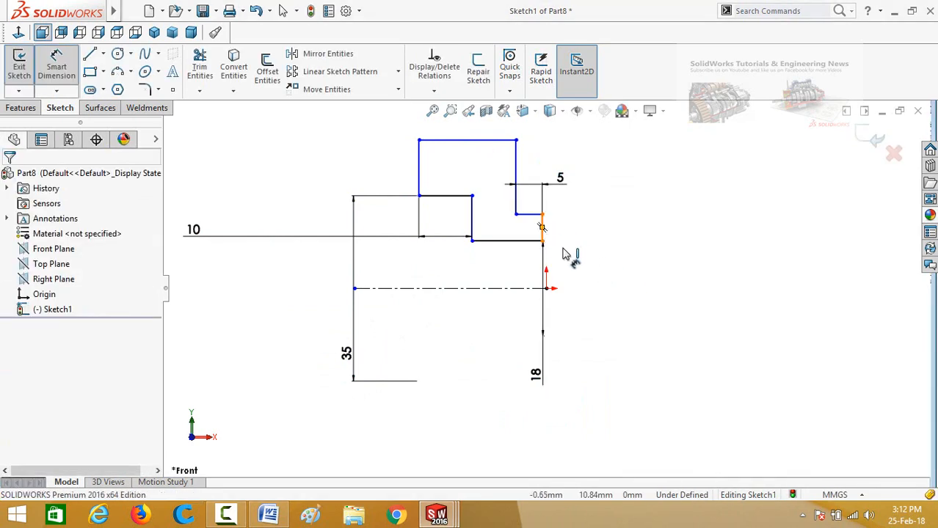
Dimension the profile's short vertical closing edge near the origin to 5 mm.
{"action": "left_click", "coordinate": [543, 232]}
{"action": "left_click", "coordinate": [604, 270]}
{"action": "type", "text": "5"}
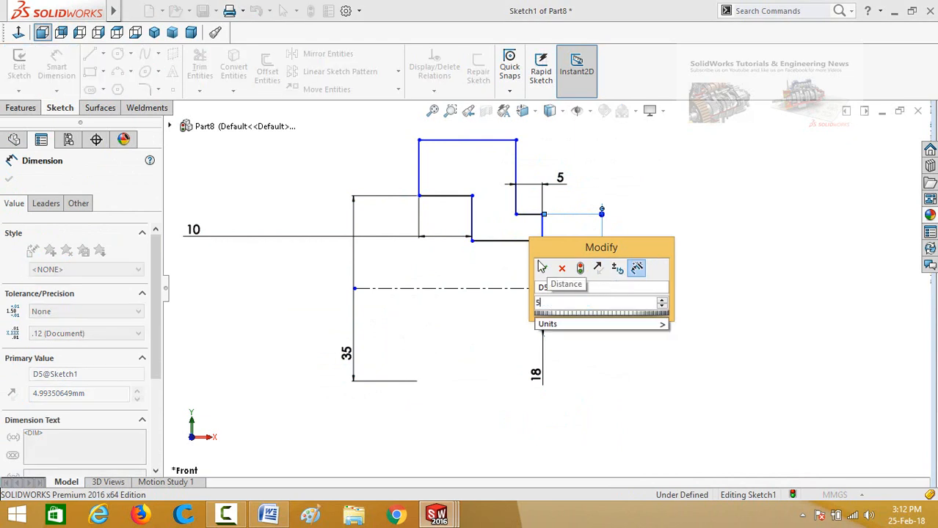
{"action": "left_click", "coordinate": [542, 267]}
{"action": "key", "text": "Escape"}
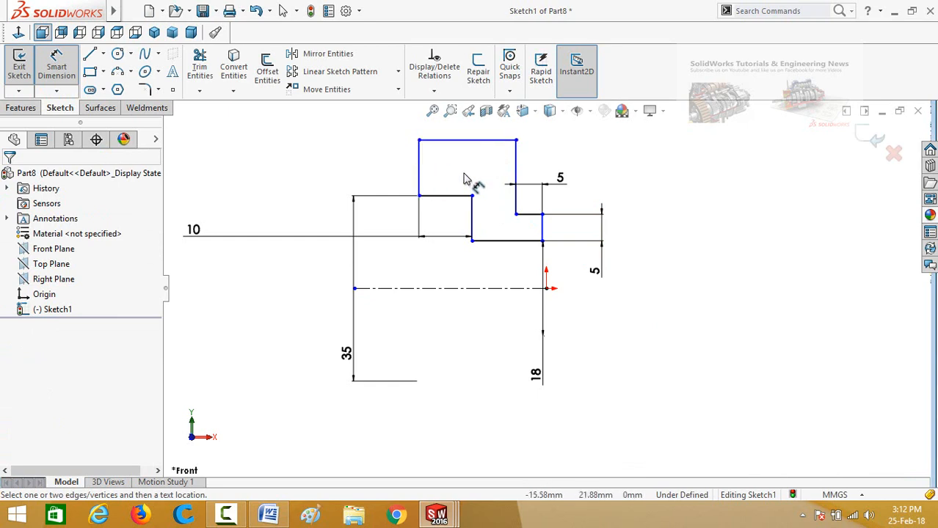
Dimension the profile's outer vertical edge on the recess side to 8 mm.
{"action": "scroll", "coordinate": [464, 179], "scroll_direction": "up", "scroll_amount": 1}
{"action": "left_click", "coordinate": [439, 189]}
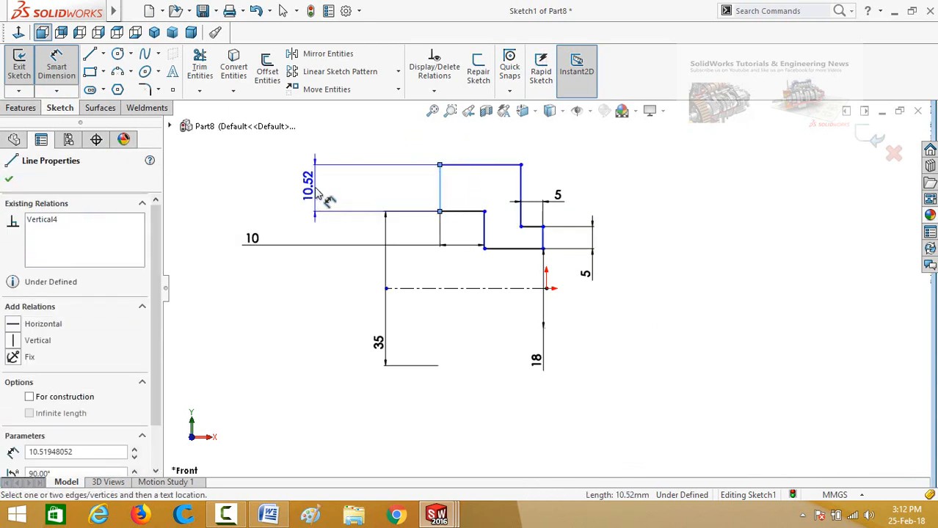
{"action": "left_click", "coordinate": [315, 193]}
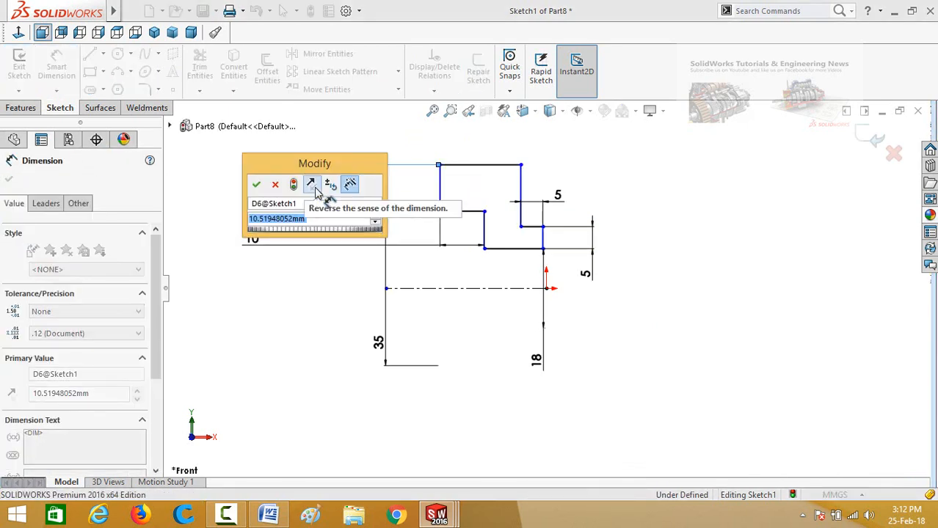
{"action": "type", "text": "8"}
{"action": "key", "text": "Return"}
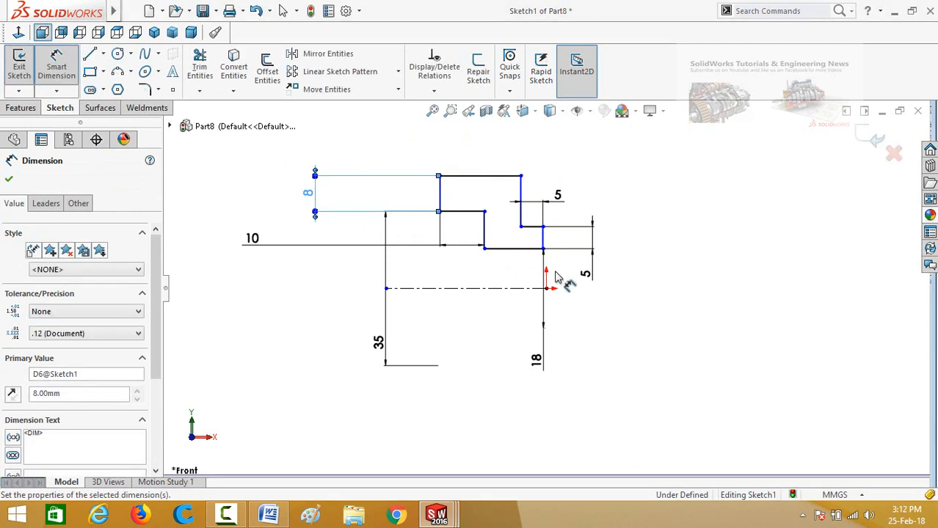
{"action": "key", "text": "Escape"}
{"action": "key", "text": "Escape"}
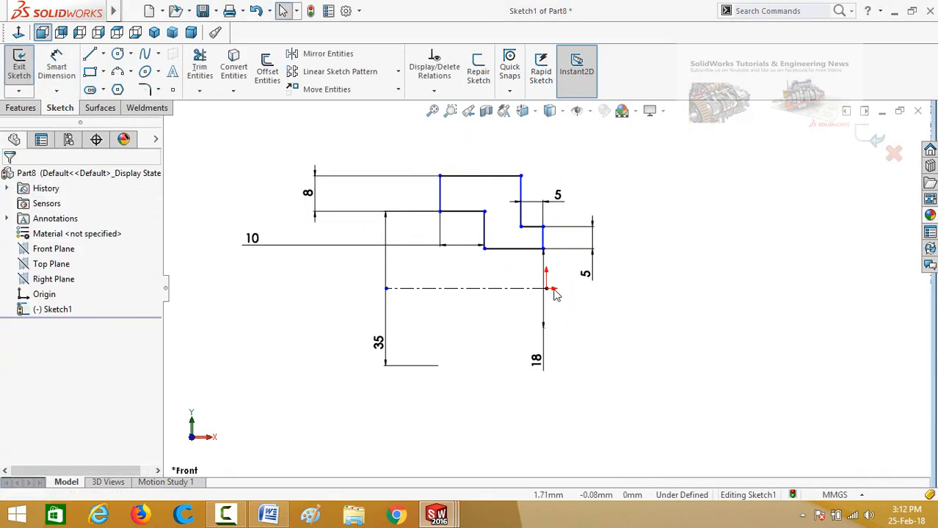
Add a vertical relation between the origin and the lower corner of the profile's short closing edge.
{"action": "left_click", "coordinate": [543, 248]}
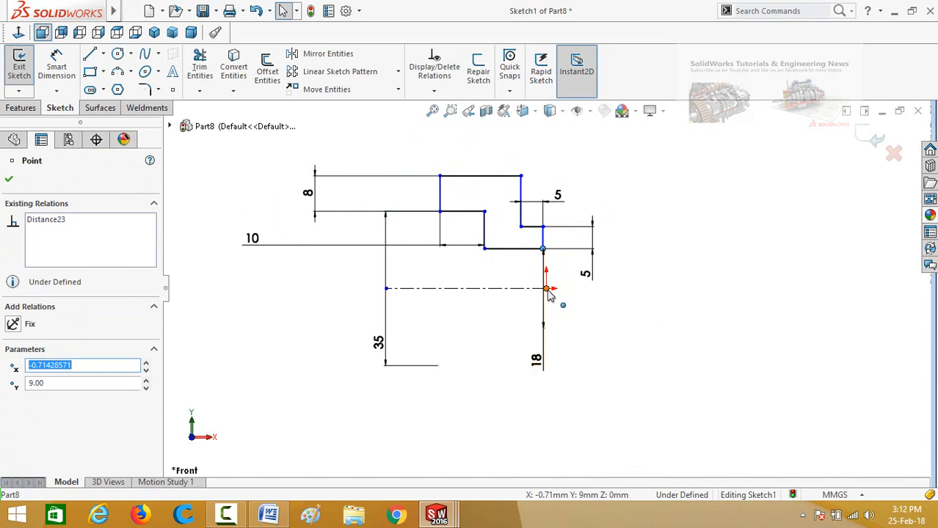
{"action": "left_click", "coordinate": [547, 289], "text": "ctrl"}
{"action": "left_click", "coordinate": [602, 233]}
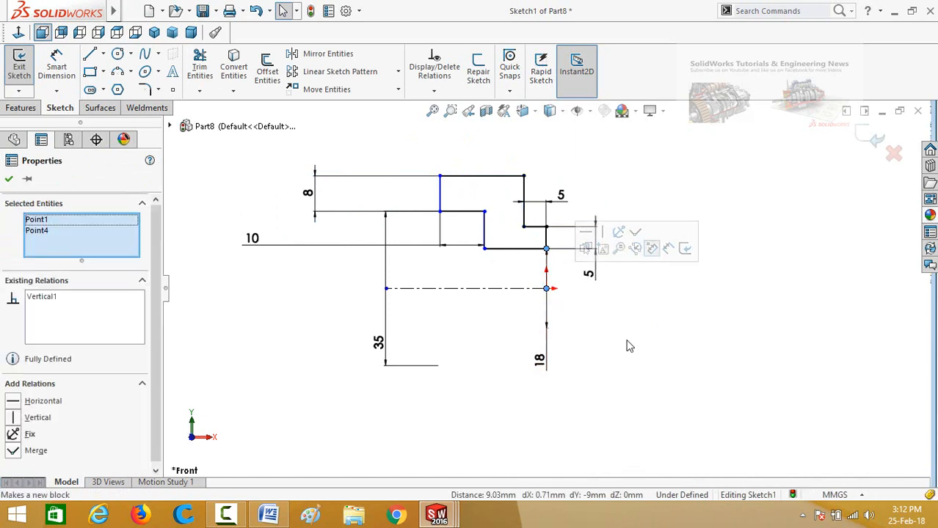
{"action": "left_click", "coordinate": [623, 328]}
Dimension the profile's lowest horizontal line to 15 mm.
{"action": "right_click_drag", "start_coordinate": [615, 387], "coordinate": [614, 322]}
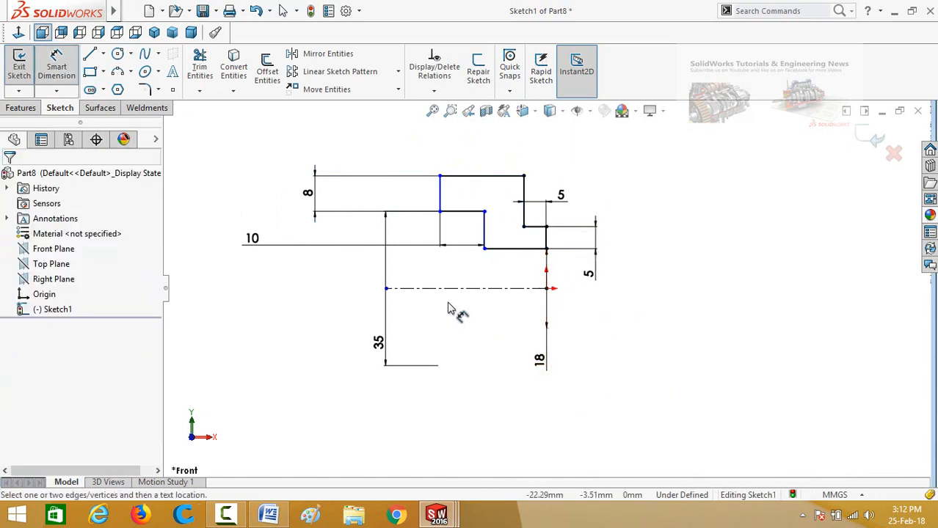
{"action": "left_click", "coordinate": [499, 250]}
{"action": "left_click", "coordinate": [517, 334]}
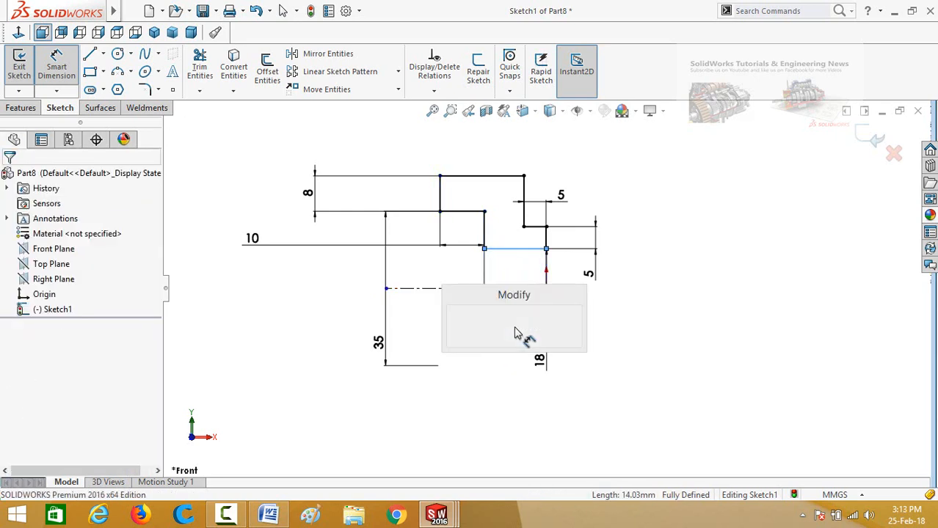
{"action": "type", "text": "16"}
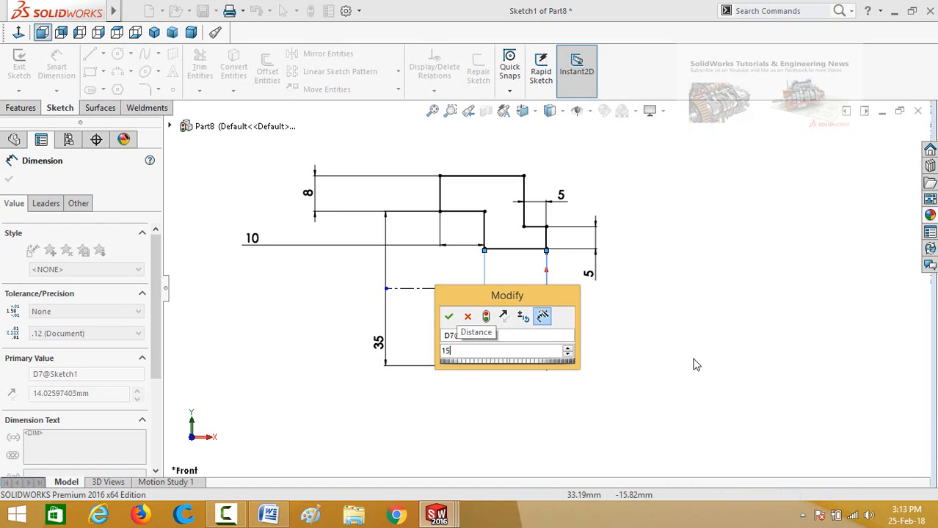
{"action": "key", "text": "Return"}
{"action": "key", "text": "Escape"}
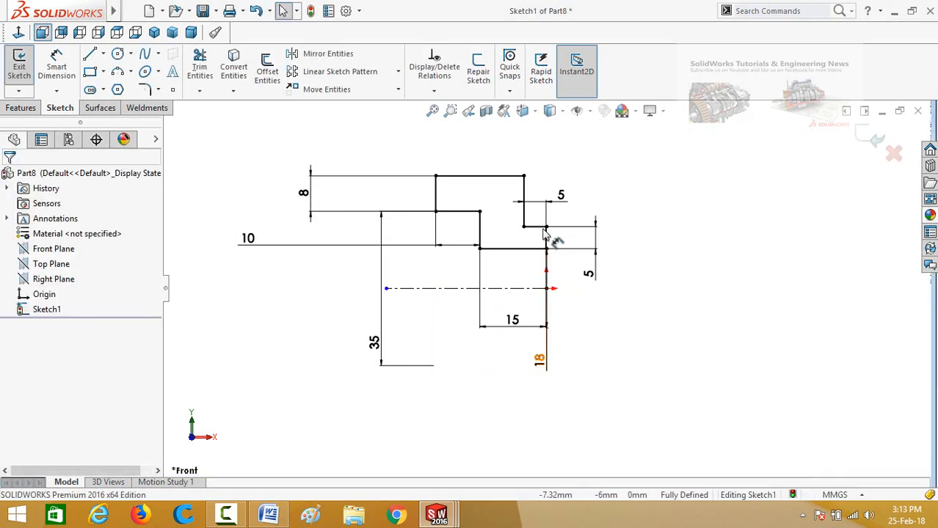
Revolve the stepped profile 360 degrees around the centerline.
{"action": "left_click", "coordinate": [22, 109]}
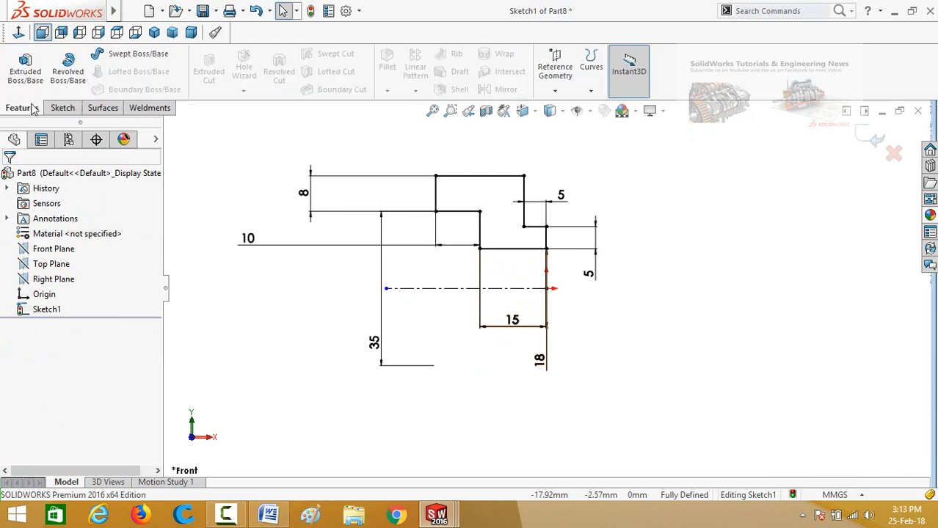
{"action": "left_click", "coordinate": [66, 71]}
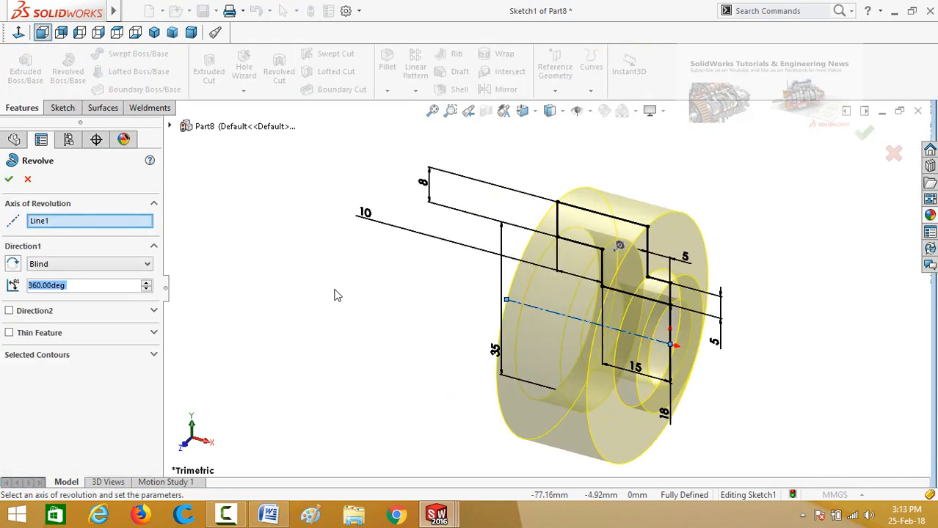
{"action": "left_click", "coordinate": [8, 179]}
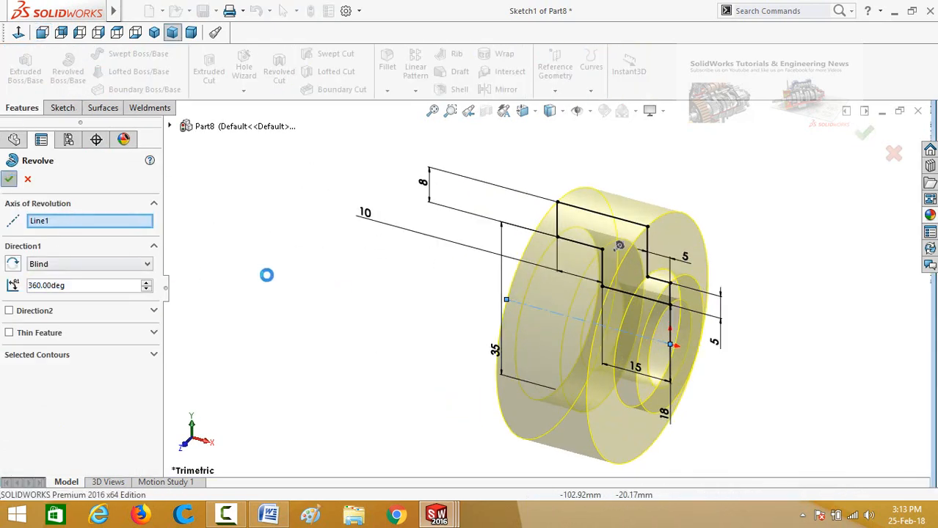
{"action": "left_click", "coordinate": [431, 299]}
Save the revolved part as "bearing brcket" in the New Maglev folder.
{"action": "scroll", "coordinate": [432, 300], "scroll_direction": "up", "scroll_amount": 4}
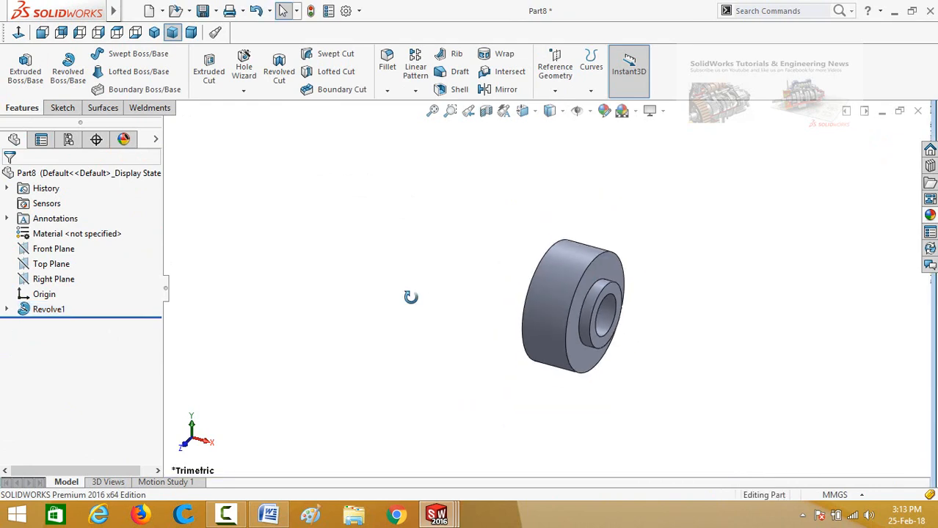
{"action": "middle_click_drag", "start_coordinate": [410, 298], "coordinate": [439, 312]}
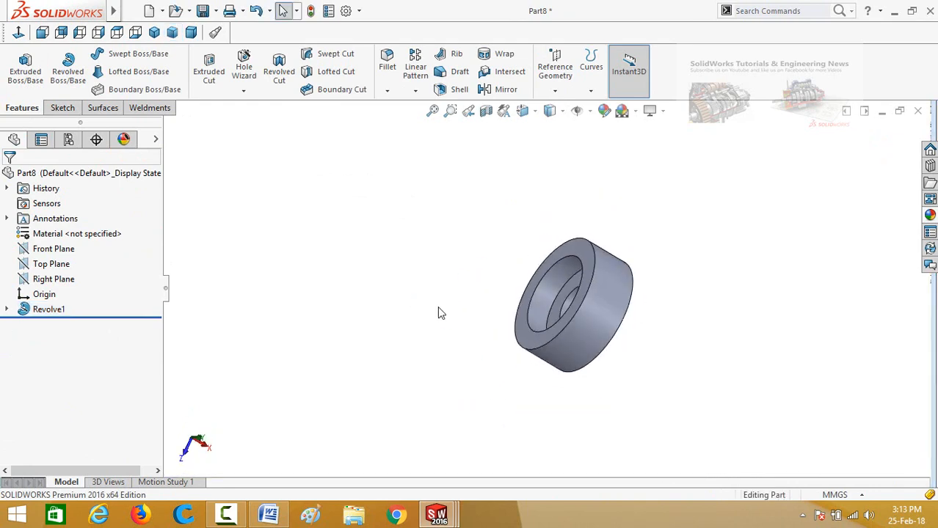
{"action": "key", "text": "ctrl+s"}
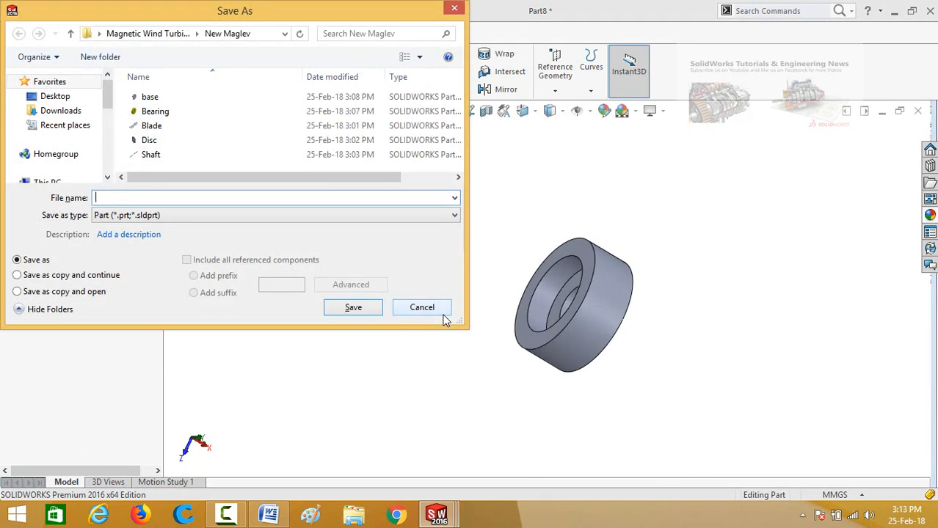
{"action": "type", "text": "bearing brcket"}
{"action": "key", "text": "Return"}
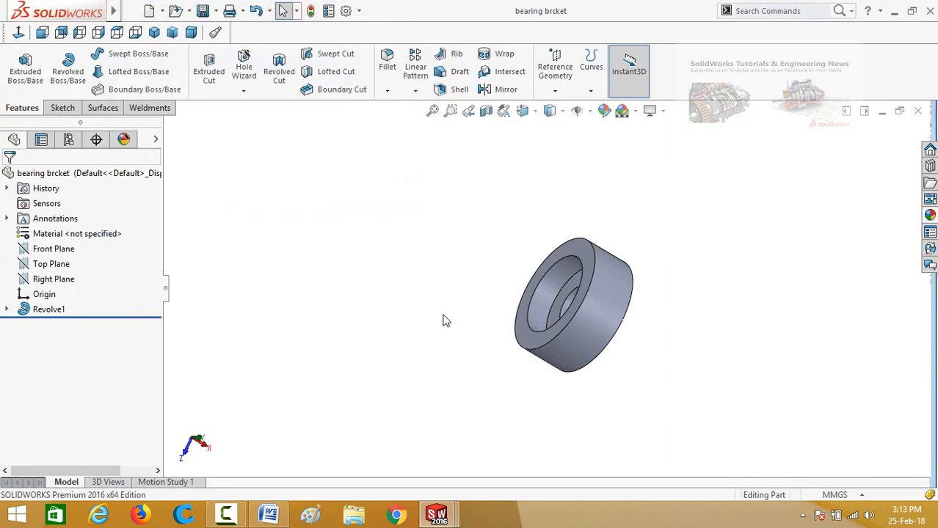
Return to the Assem1 assembly and insert the bearing brcket part beside the yellow bearing.
{"action": "left_click", "coordinate": [432, 523]}
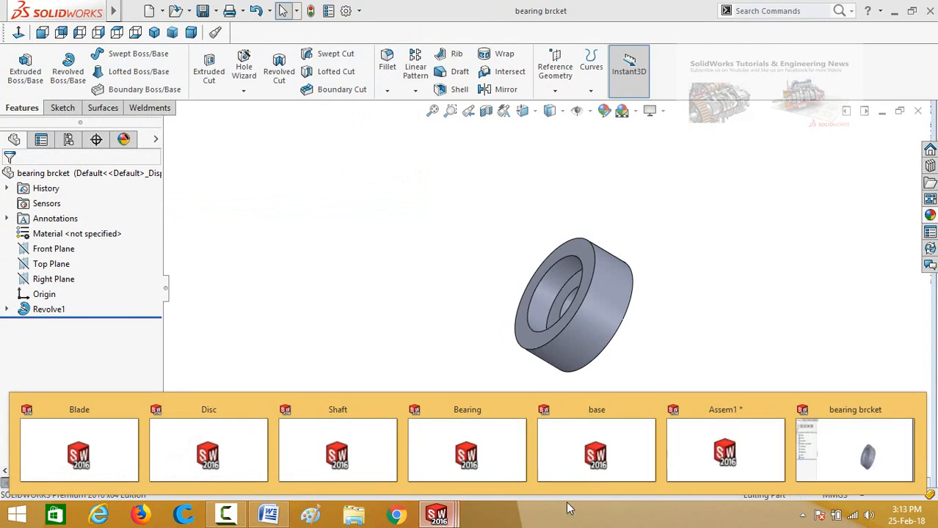
{"action": "left_click", "coordinate": [725, 453]}
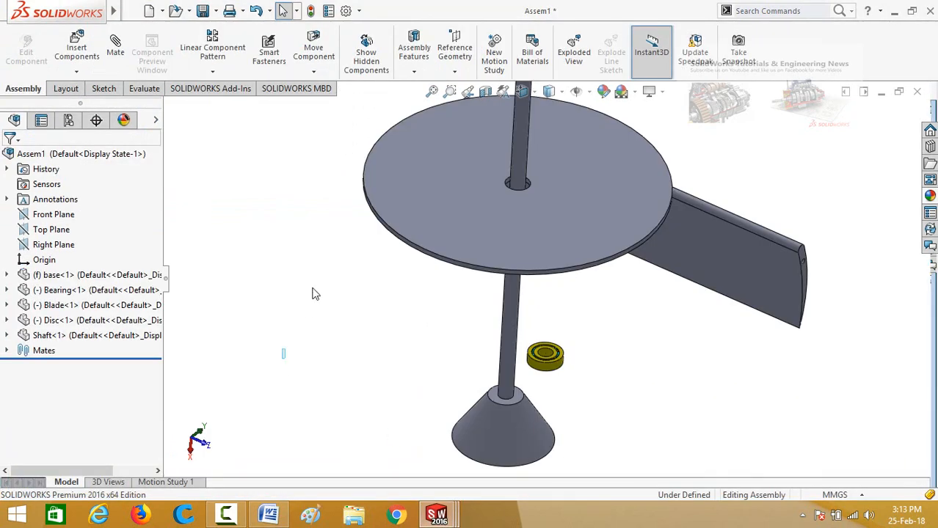
{"action": "left_click", "coordinate": [77, 49]}
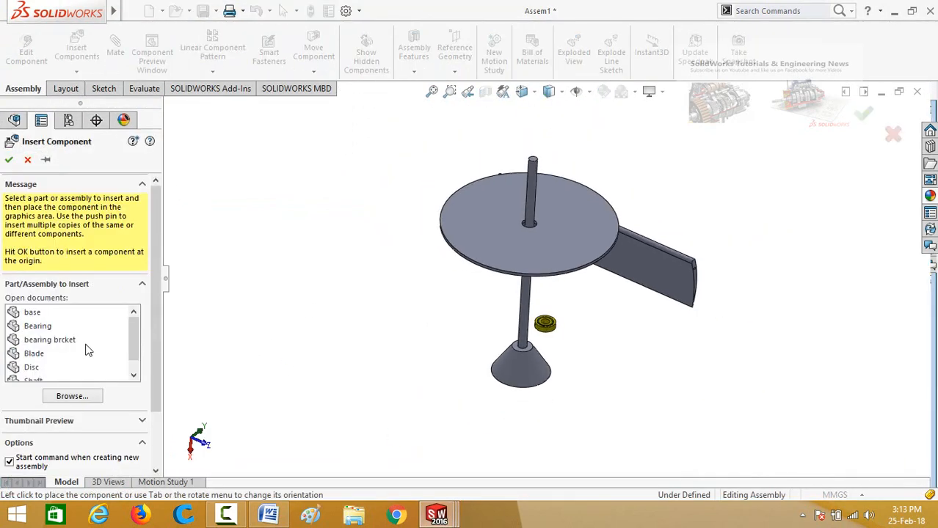
{"action": "left_click", "coordinate": [49, 341]}
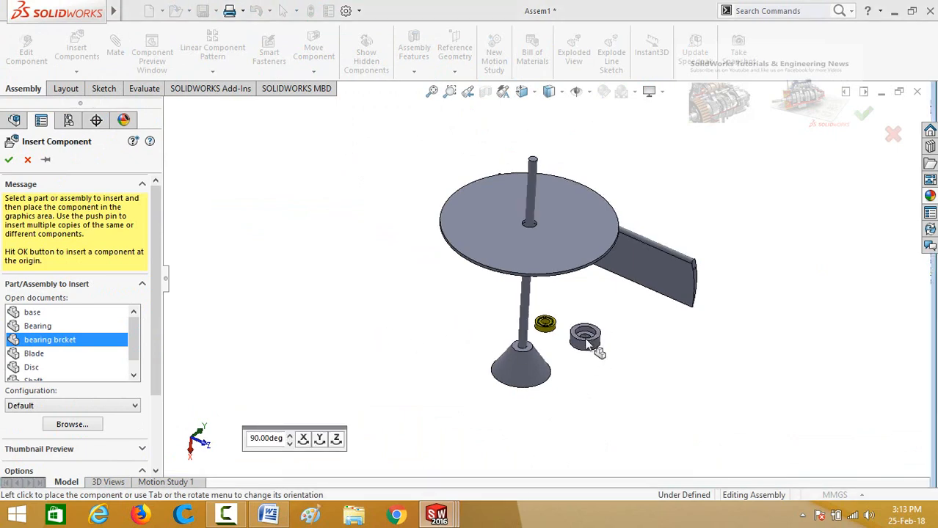
{"action": "left_click", "coordinate": [610, 340]}
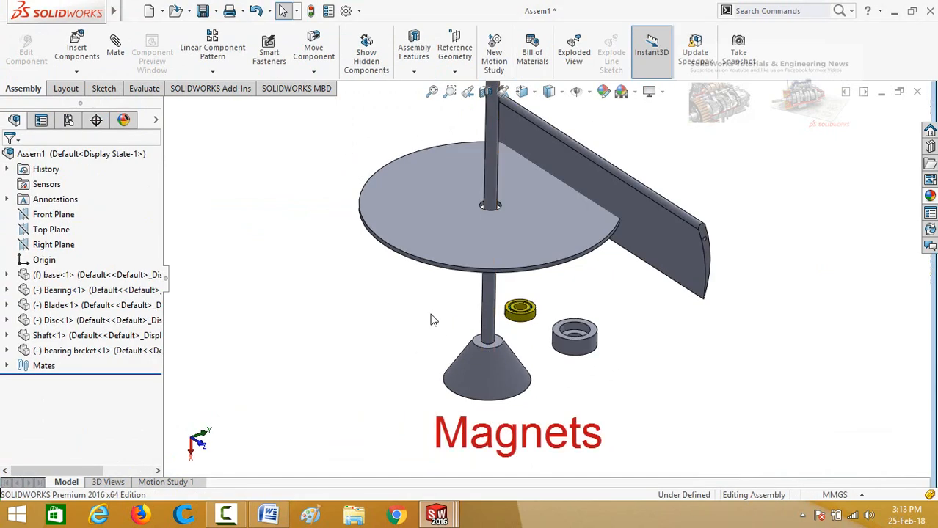
Create a new part and start a sketch on its Front Plane.
{"action": "key", "text": "ctrl+n"}
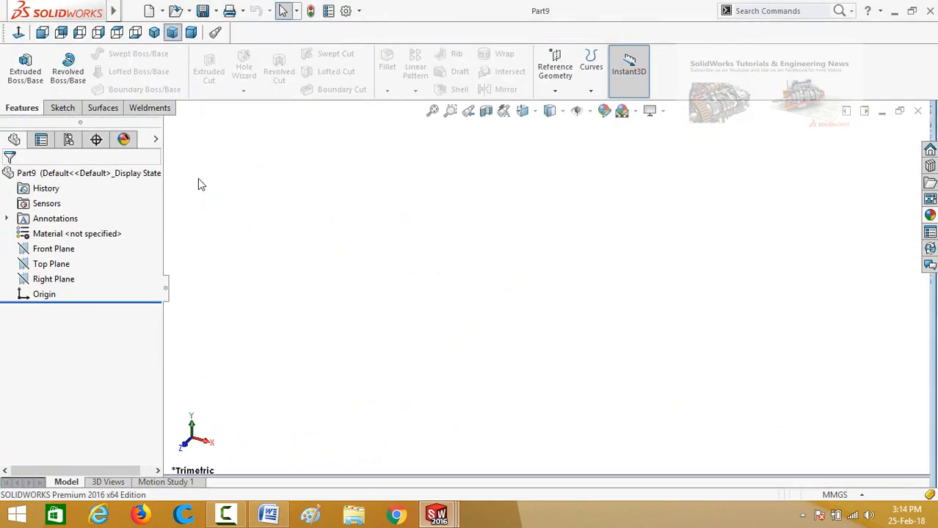
{"action": "left_click", "coordinate": [28, 252]}
{"action": "left_click", "coordinate": [29, 224]}
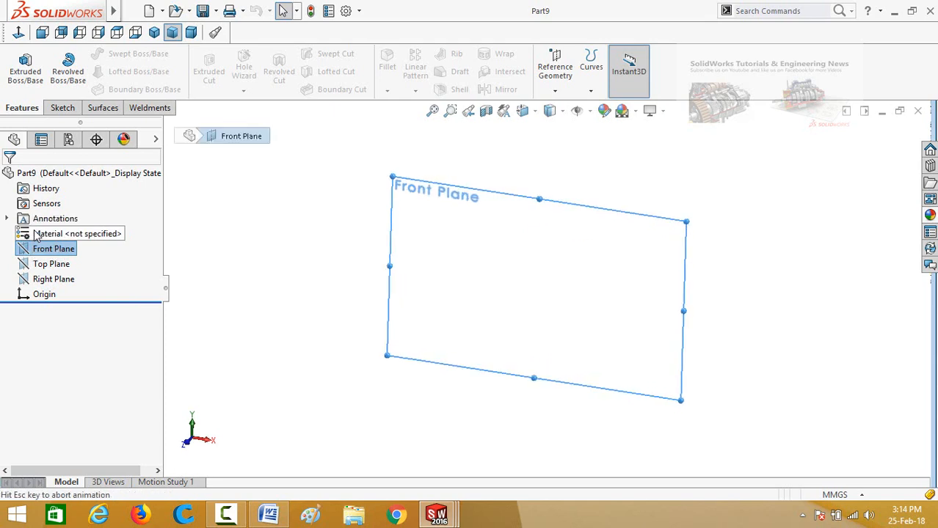
Sketch two concentric circles centred on the origin, about 56 mm and 17 mm in diameter.
{"action": "left_click", "coordinate": [118, 55]}
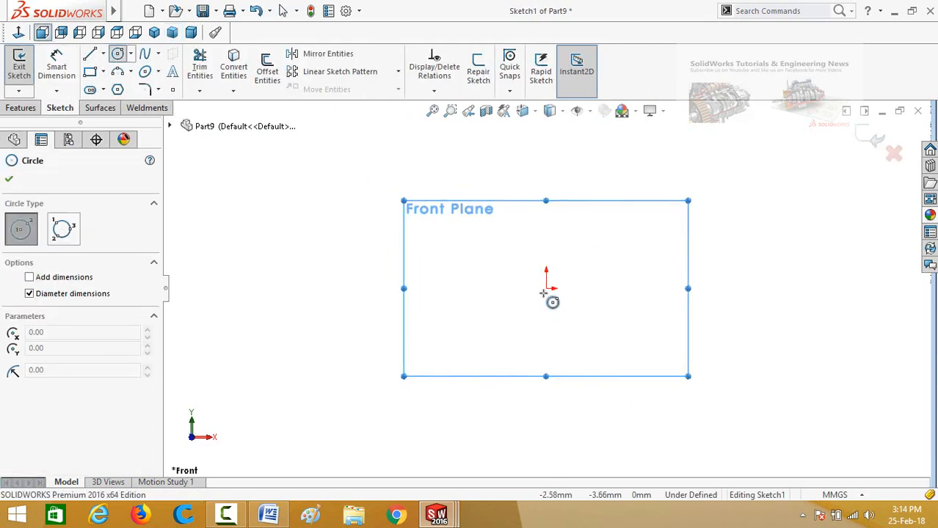
{"action": "left_click", "coordinate": [545, 289]}
{"action": "left_click", "coordinate": [576, 315]}
{"action": "left_click", "coordinate": [547, 289]}
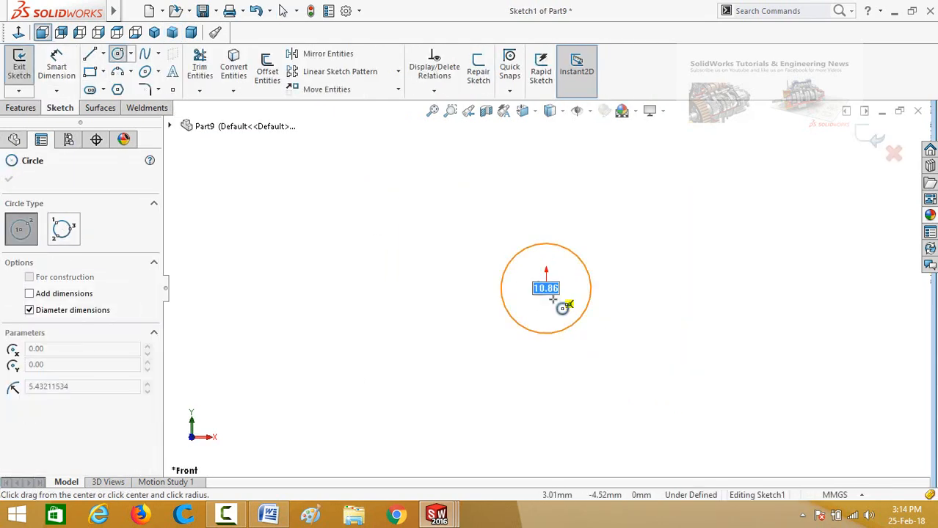
{"action": "left_click", "coordinate": [556, 298]}
Dimension the outer circle's diameter to 50 mm and the inner circle's diameter to 30 mm.
{"action": "right_click_drag", "start_coordinate": [643, 392], "coordinate": [640, 345]}
{"action": "left_click", "coordinate": [587, 314]}
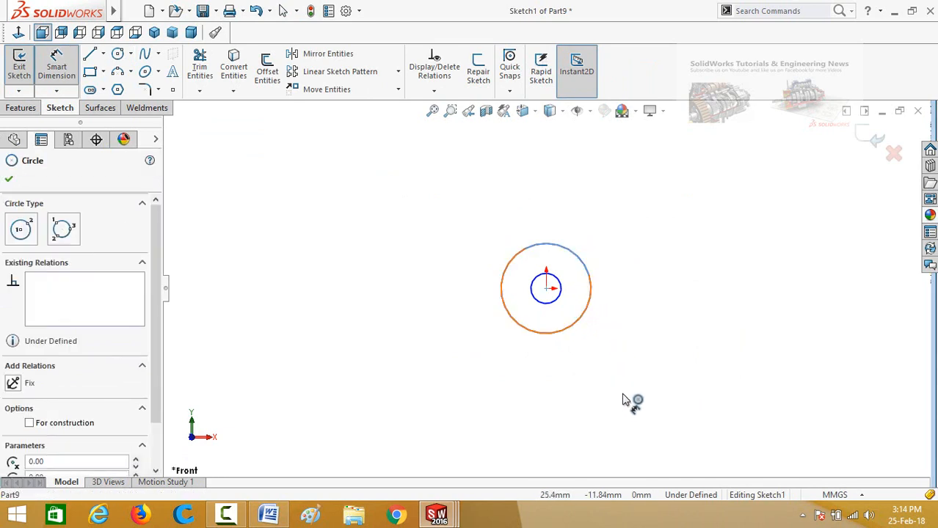
{"action": "left_click", "coordinate": [622, 416]}
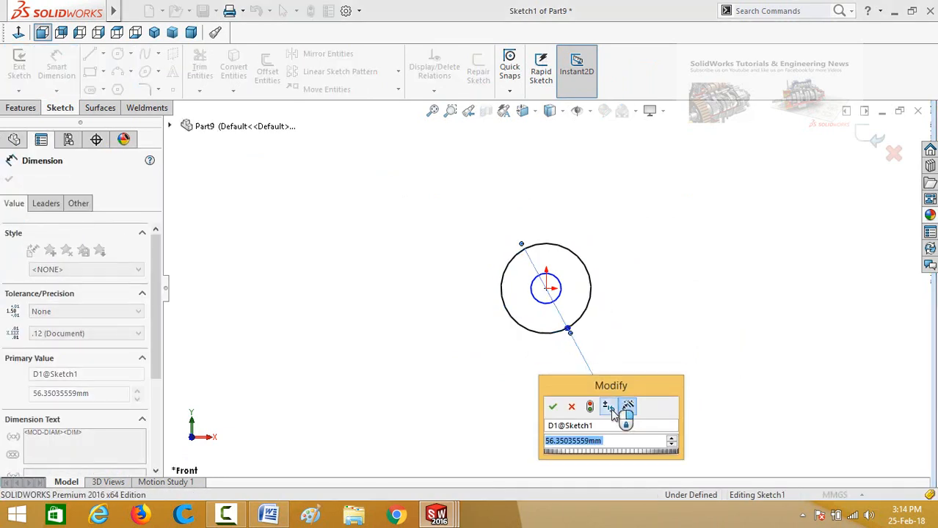
{"action": "type", "text": "50"}
{"action": "key", "text": "Return"}
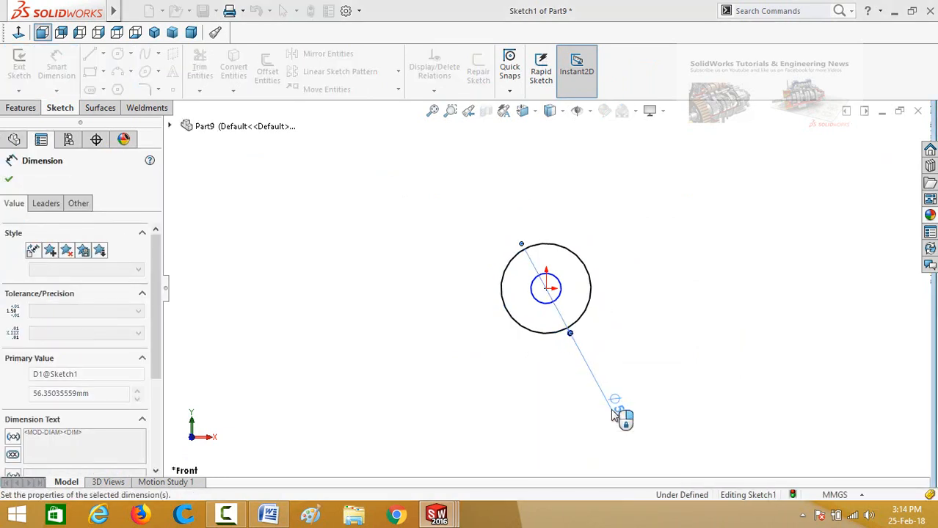
{"action": "left_click", "coordinate": [546, 306]}
{"action": "left_click", "coordinate": [433, 385]}
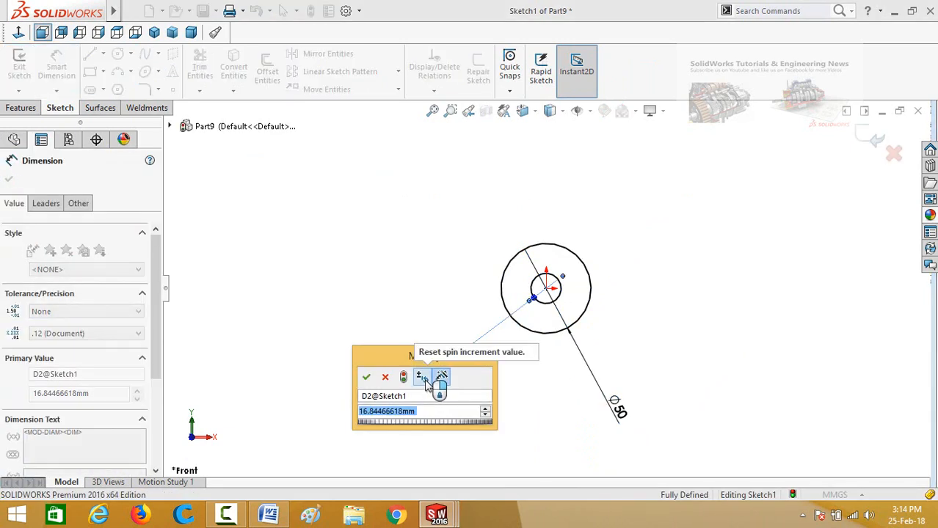
{"action": "type", "text": "30"}
{"action": "key", "text": "Return"}
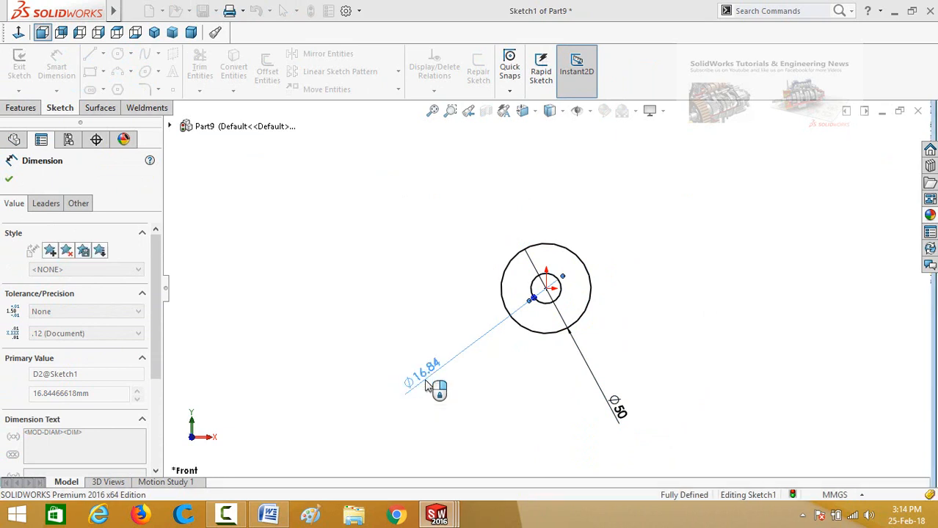
{"action": "left_click", "coordinate": [9, 181]}
Extrude the ring profile 20 mm as a blind boss from the sketch plane.
{"action": "left_click", "coordinate": [20, 108]}
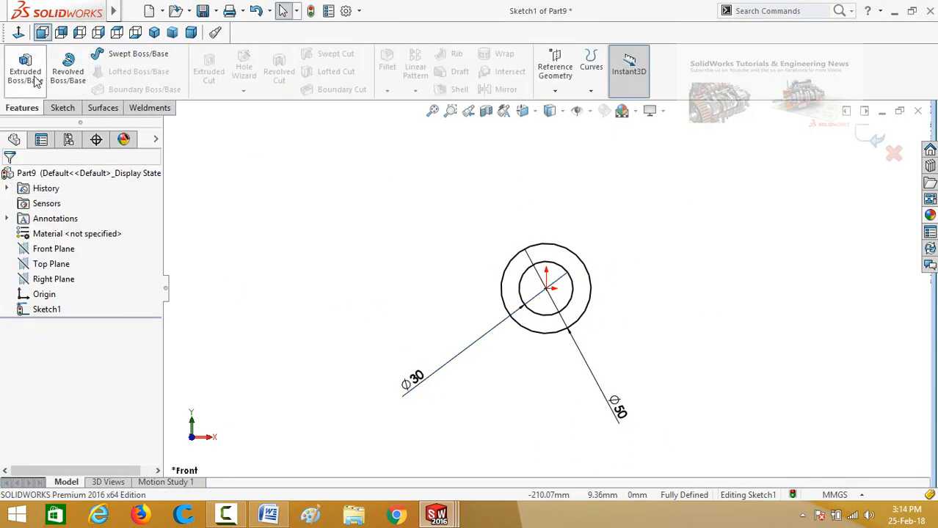
{"action": "left_click", "coordinate": [25, 77]}
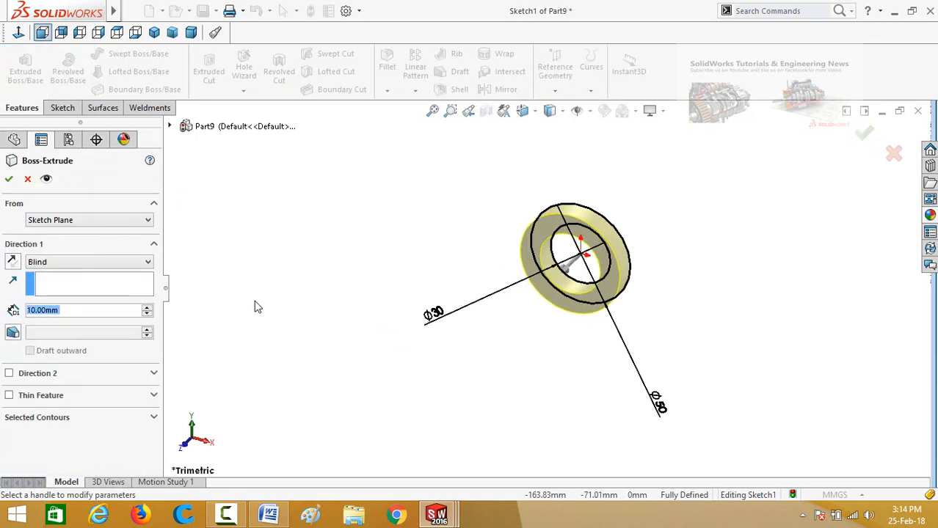
{"action": "type", "text": "20"}
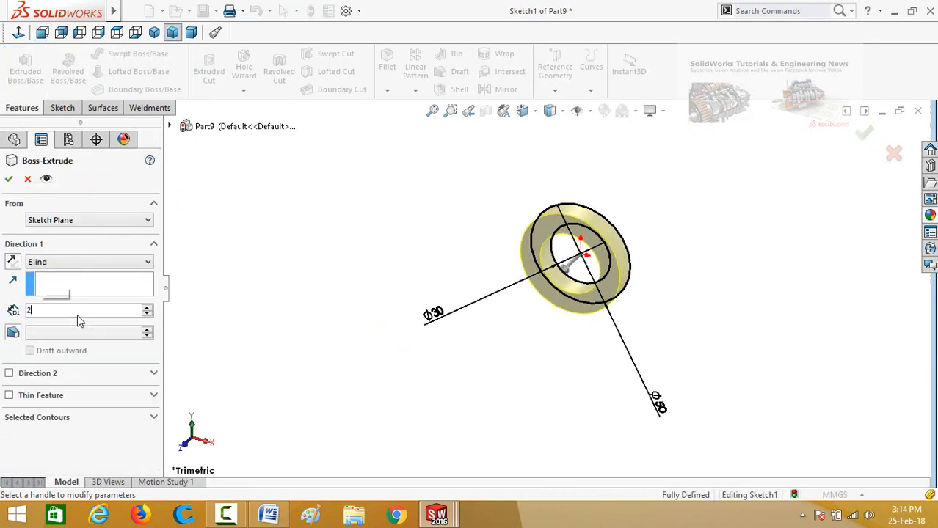
{"action": "key", "text": "Return"}
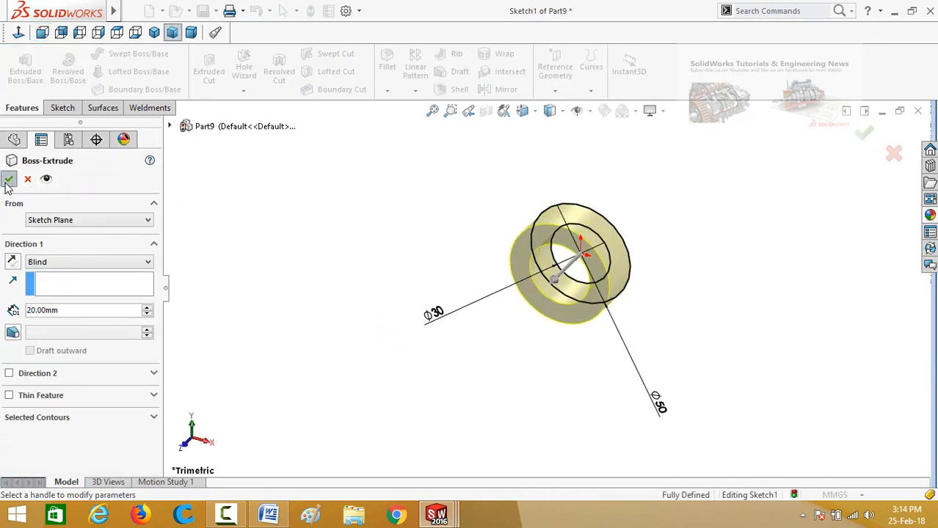
{"action": "left_click", "coordinate": [6, 183]}
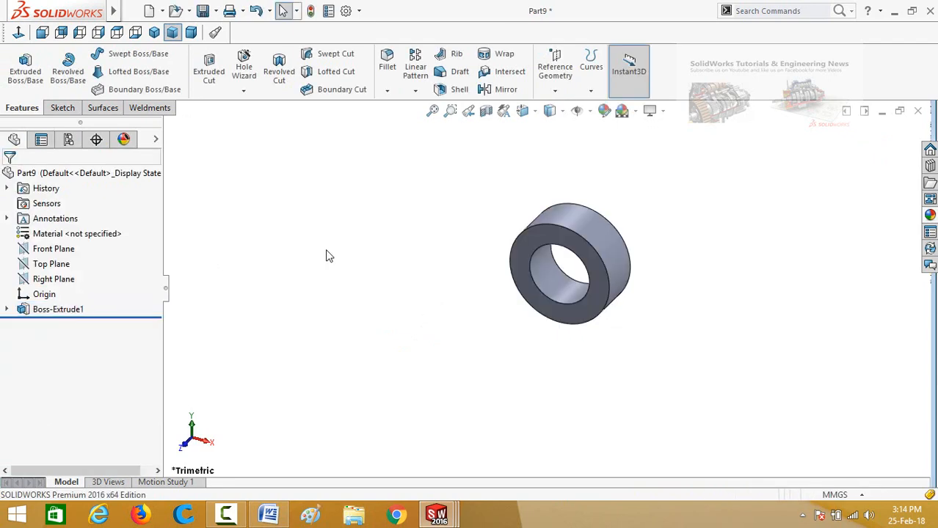
Save the ring part as "magnet" in the New Maglev folder.
{"action": "key", "text": "ctrl+s"}
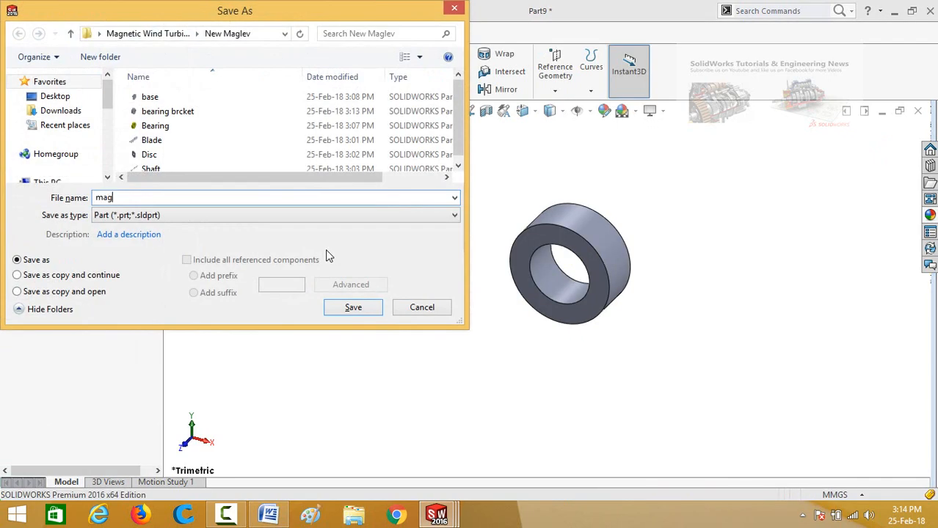
{"action": "type", "text": "magnet"}
{"action": "key", "text": "Return"}
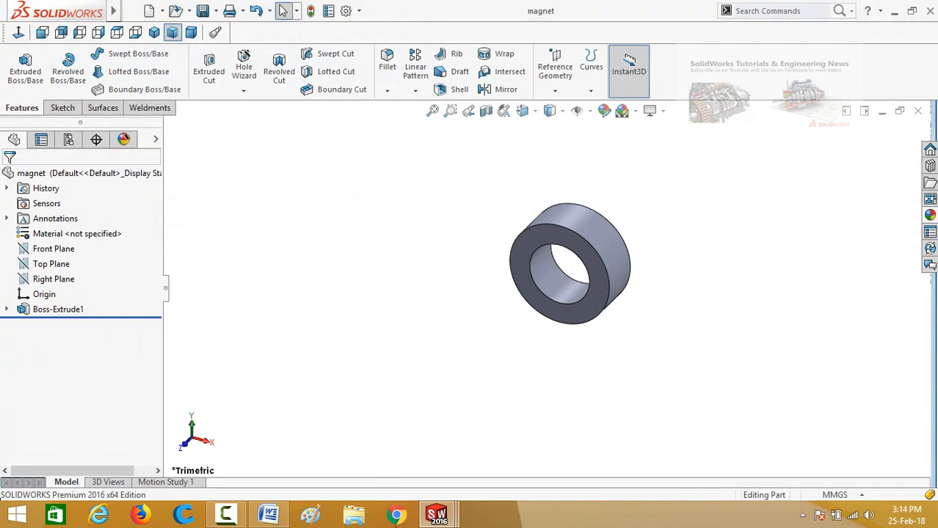
Return to the Assem1 assembly and insert the magnet part beside the shaft, opposite the yellow bearing.
{"action": "mouse_move", "coordinate": [433, 516]}
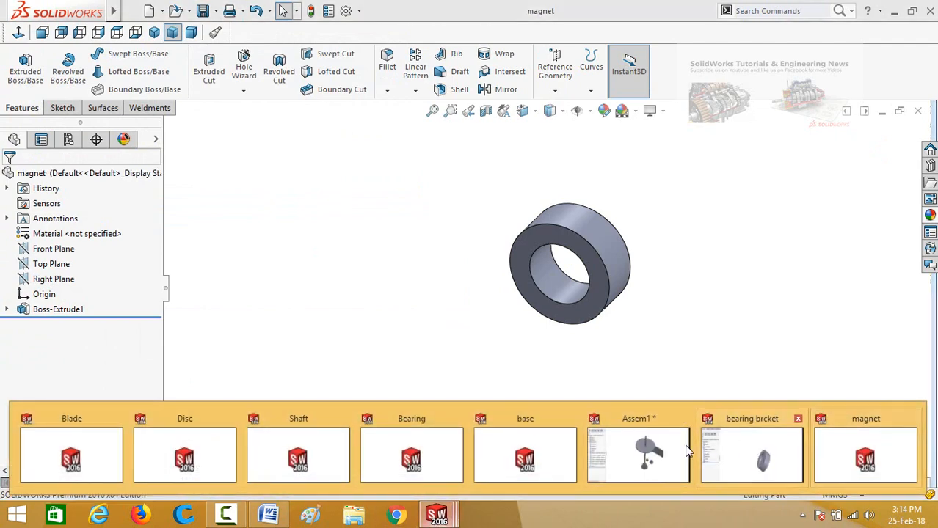
{"action": "left_click", "coordinate": [679, 453]}
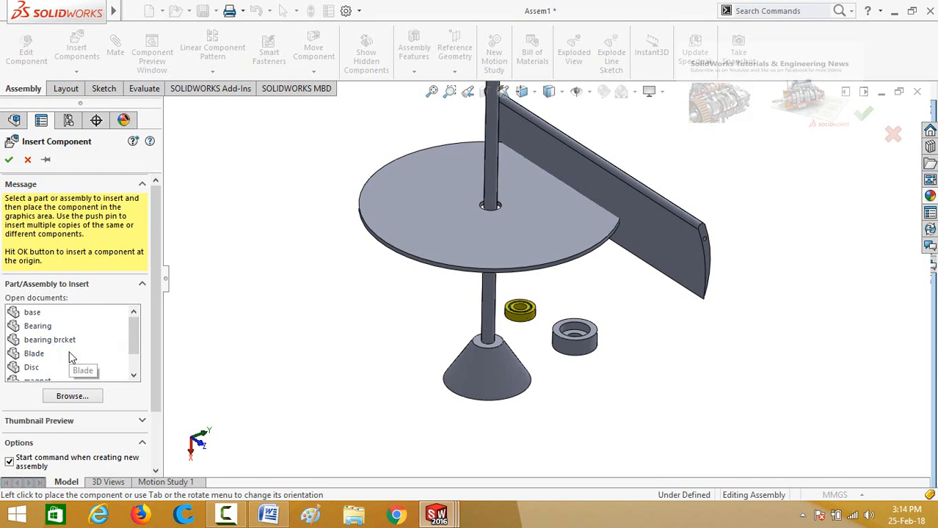
{"action": "left_click", "coordinate": [71, 355]}
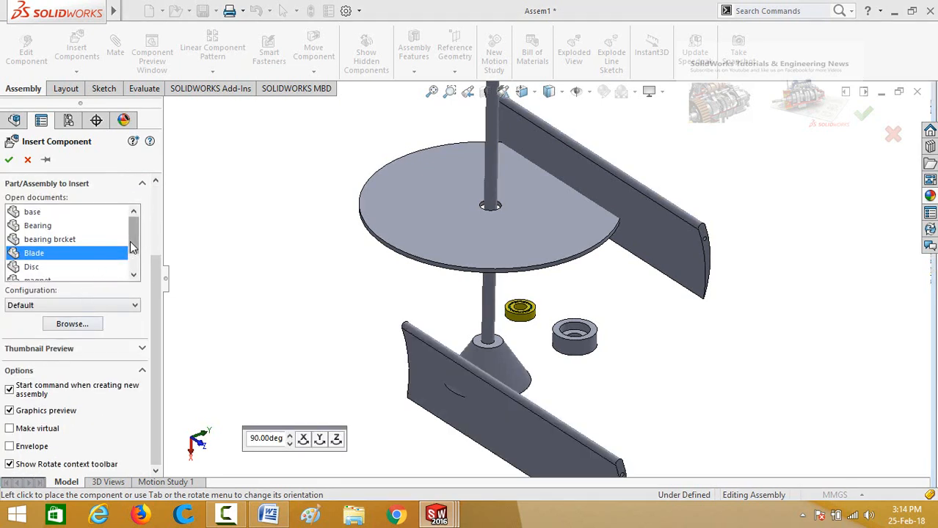
{"action": "left_click_drag", "start_coordinate": [133, 248], "coordinate": [133, 259]}
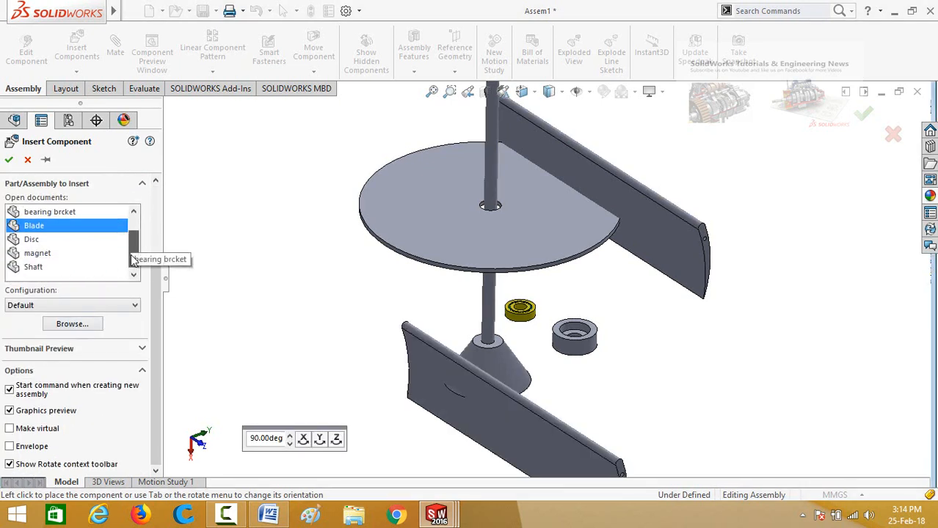
{"action": "left_click", "coordinate": [37, 253]}
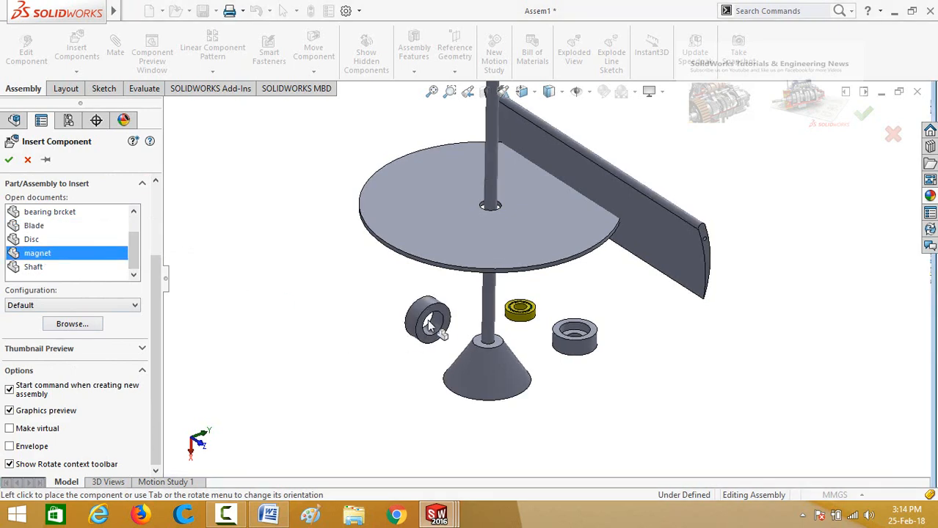
{"action": "left_click", "coordinate": [430, 327]}
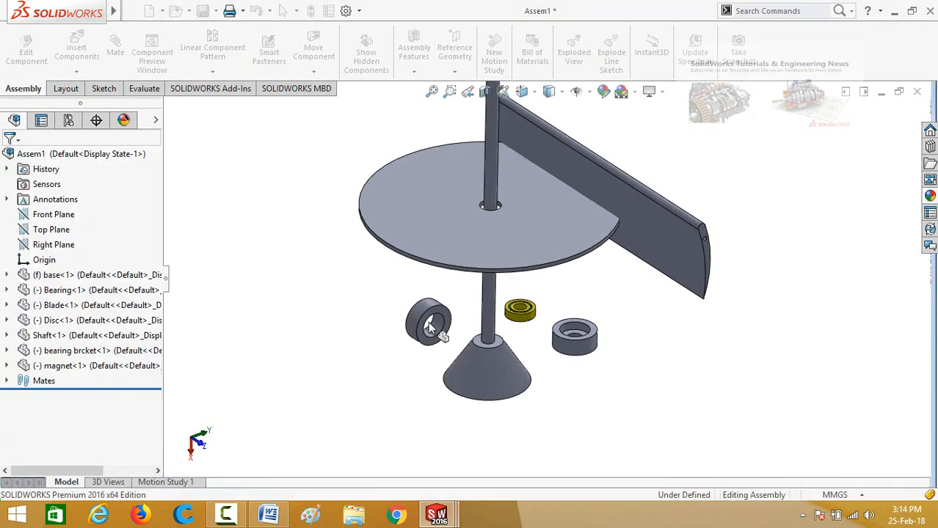
Copy the magnet component and place the second magnet beside the first one.
{"action": "middle_click_drag", "start_coordinate": [411, 399], "coordinate": [481, 313]}
{"action": "scroll", "coordinate": [560, 315], "scroll_direction": "down", "scroll_amount": 6}
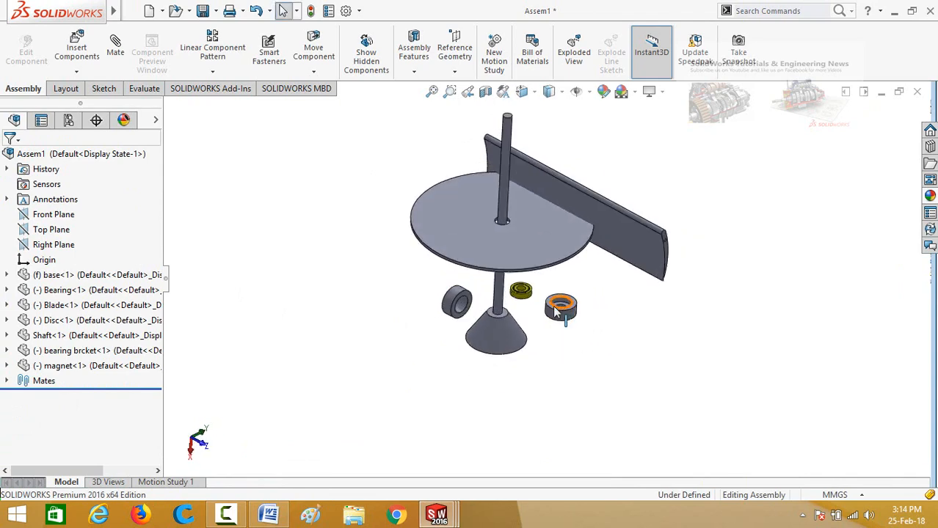
{"action": "scroll", "coordinate": [290, 273], "scroll_direction": "up", "scroll_amount": 2}
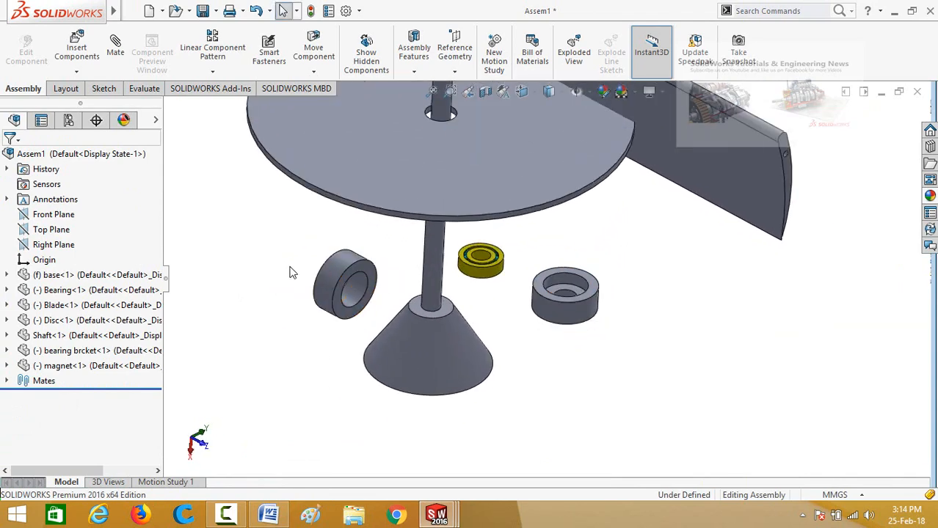
{"action": "left_click_drag", "start_coordinate": [330, 283], "coordinate": [269, 265], "text": "ctrl"}
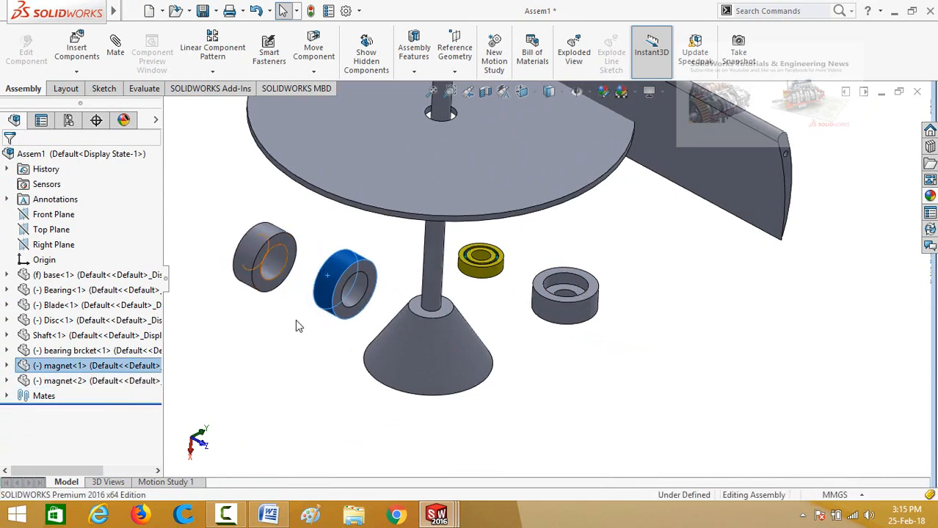
{"action": "left_click", "coordinate": [297, 326]}
Mate the outer faces of the two magnets concentric, and mate the first magnet concentric with the shaft.
{"action": "left_click", "coordinate": [353, 279]}
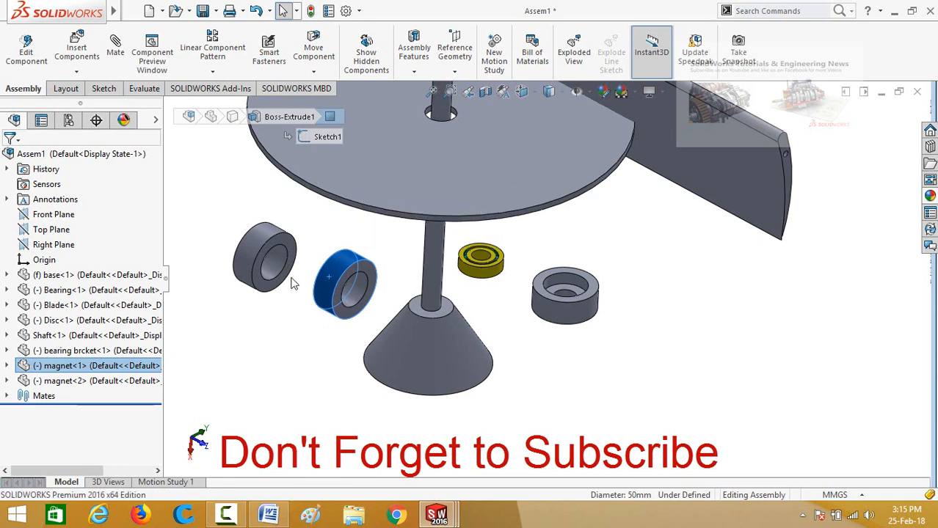
{"action": "left_click", "coordinate": [115, 45]}
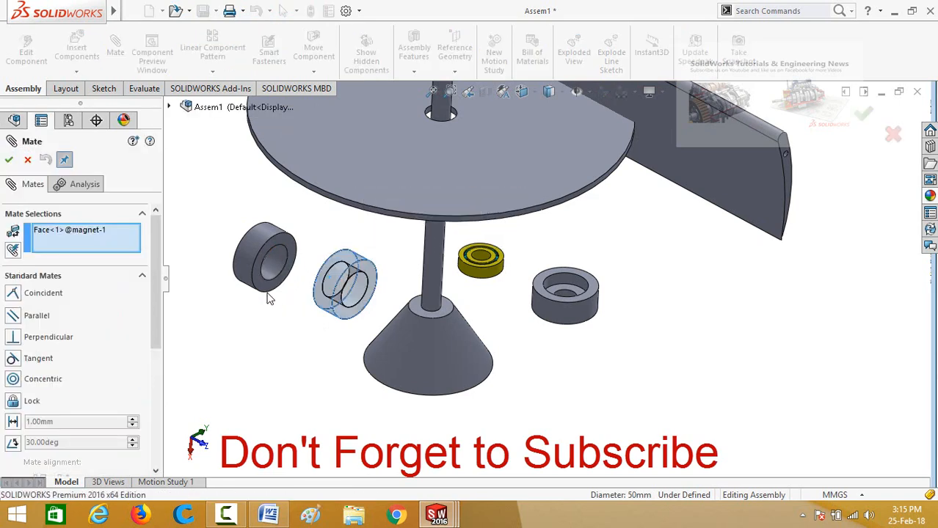
{"action": "left_click", "coordinate": [251, 255]}
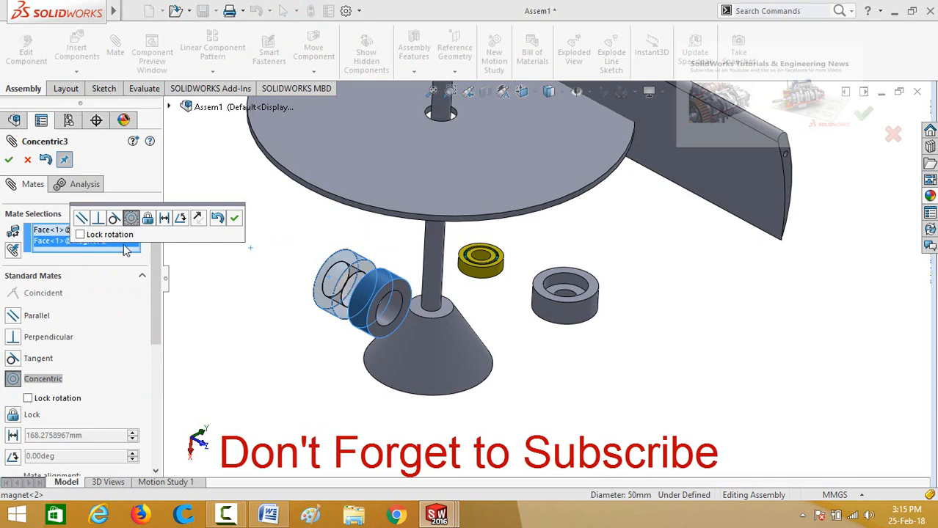
{"action": "left_click", "coordinate": [234, 219]}
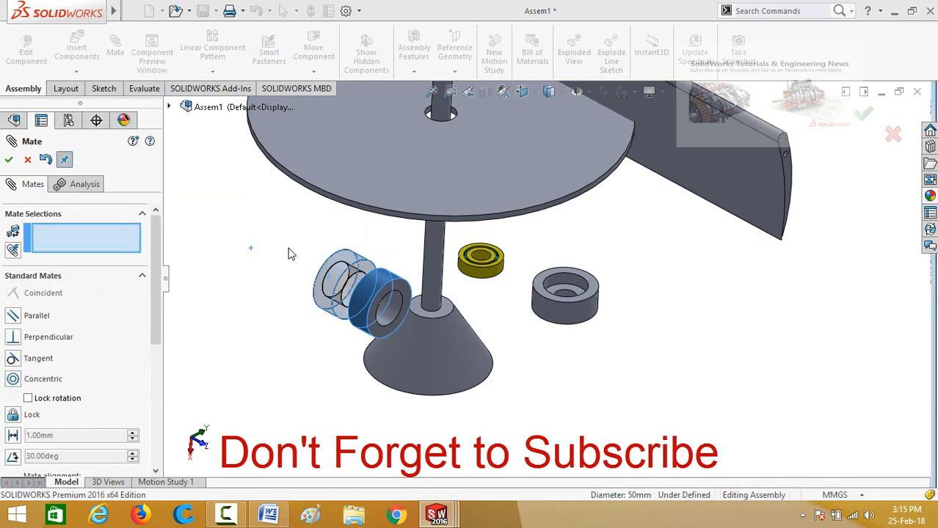
{"action": "left_click", "coordinate": [328, 281]}
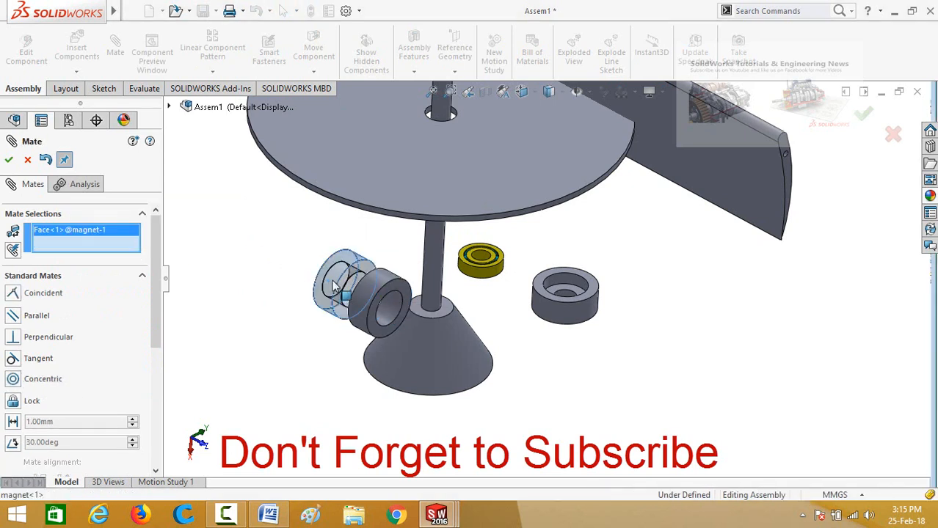
{"action": "left_click", "coordinate": [432, 272]}
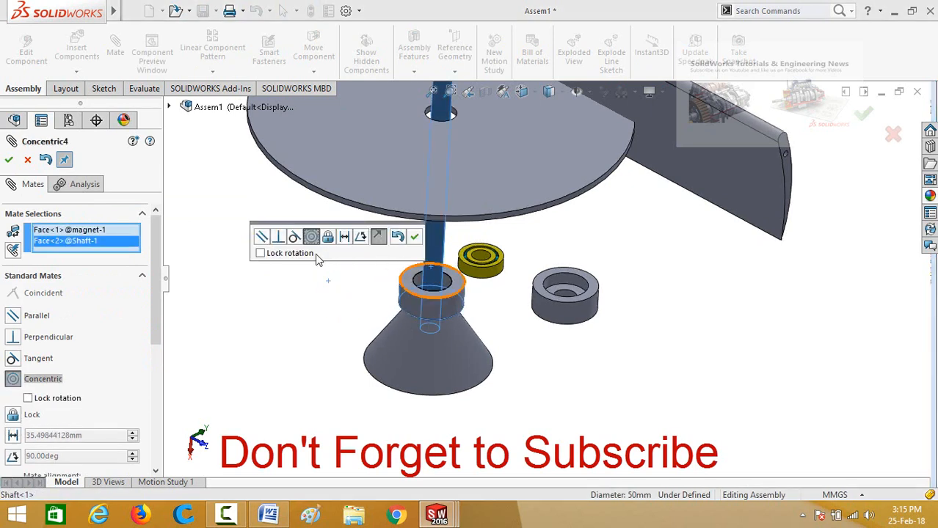
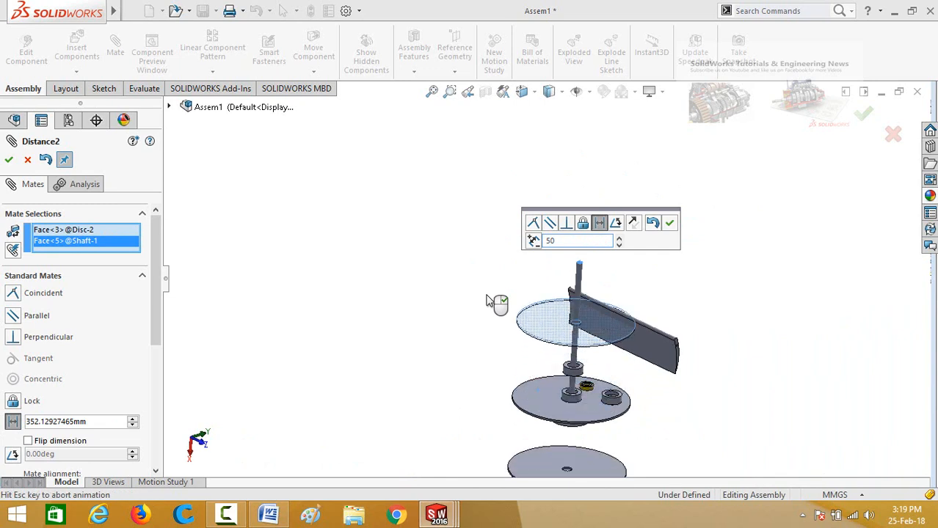
Apply the 50 mm distance mate between the second disc's face and the shaft's end face, and finish mating.
{"action": "left_click", "coordinate": [670, 224]}
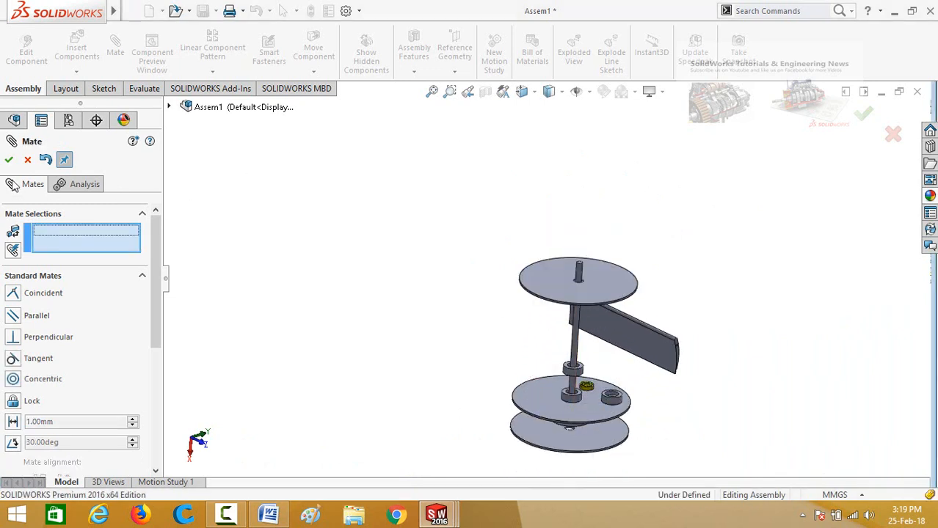
{"action": "left_click", "coordinate": [9, 159]}
Open the Shaft part from the assembly in its own window.
{"action": "middle_click_drag", "start_coordinate": [477, 347], "coordinate": [576, 349]}
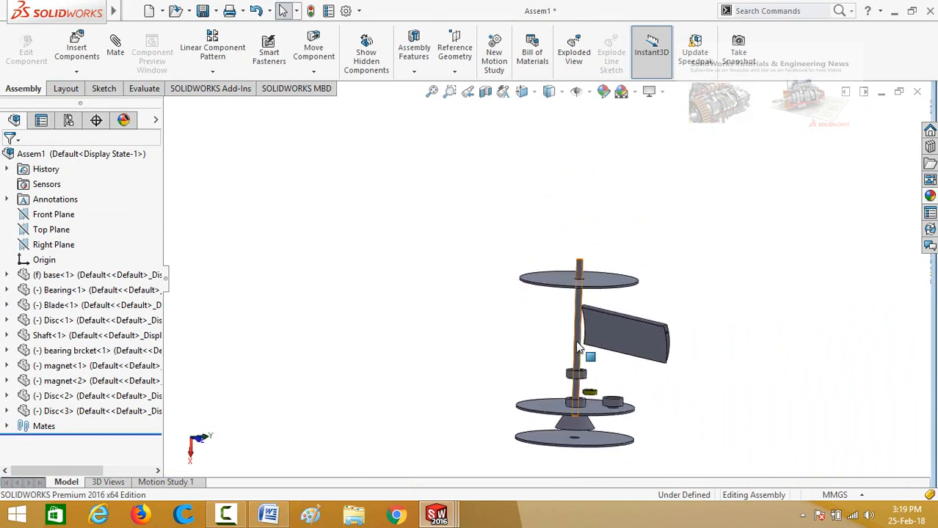
{"action": "left_click", "coordinate": [578, 348]}
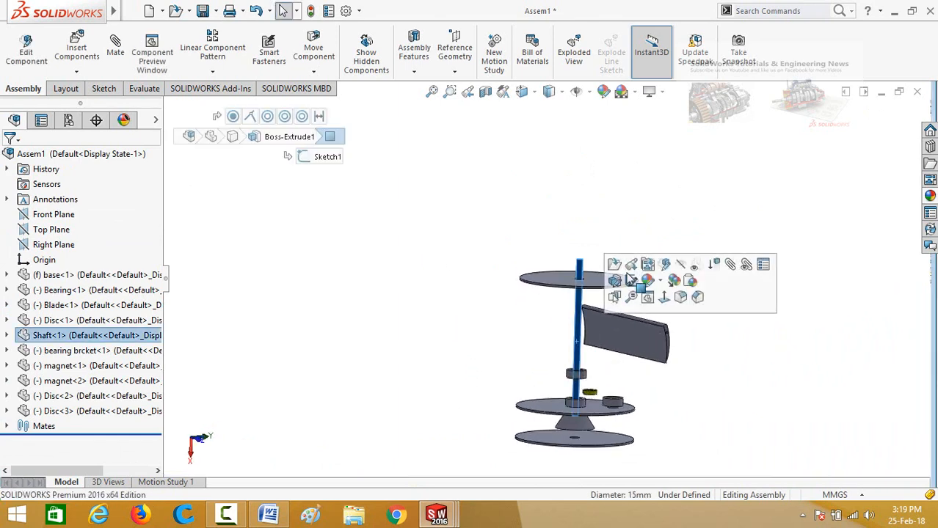
{"action": "left_click", "coordinate": [620, 267]}
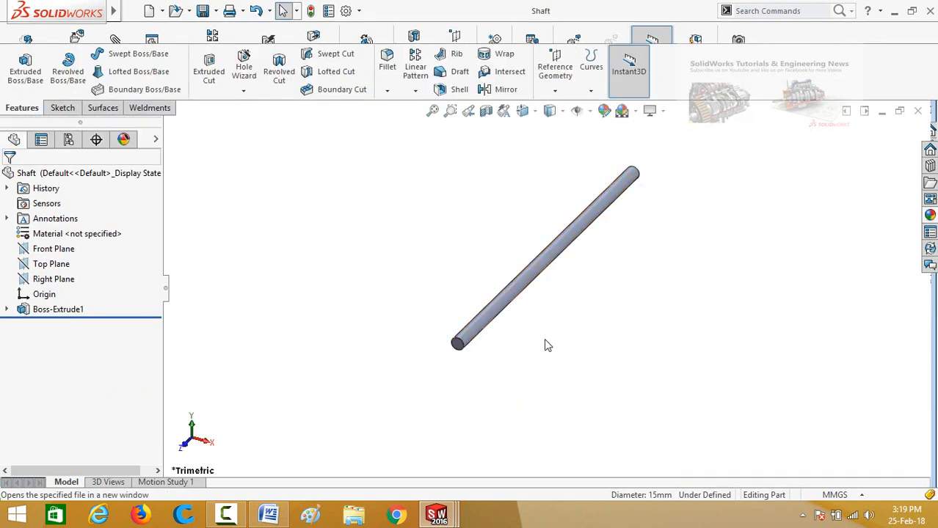
{"action": "scroll", "coordinate": [543, 341], "scroll_direction": "up", "scroll_amount": 2}
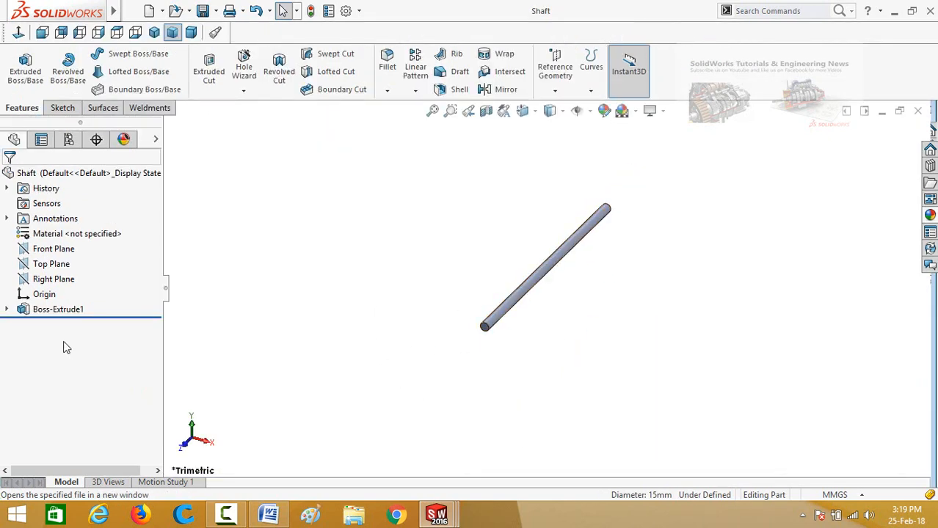
Set the shaft's extrusion depth to 600 mm and return to the turbine assembly.
{"action": "left_click", "coordinate": [31, 313]}
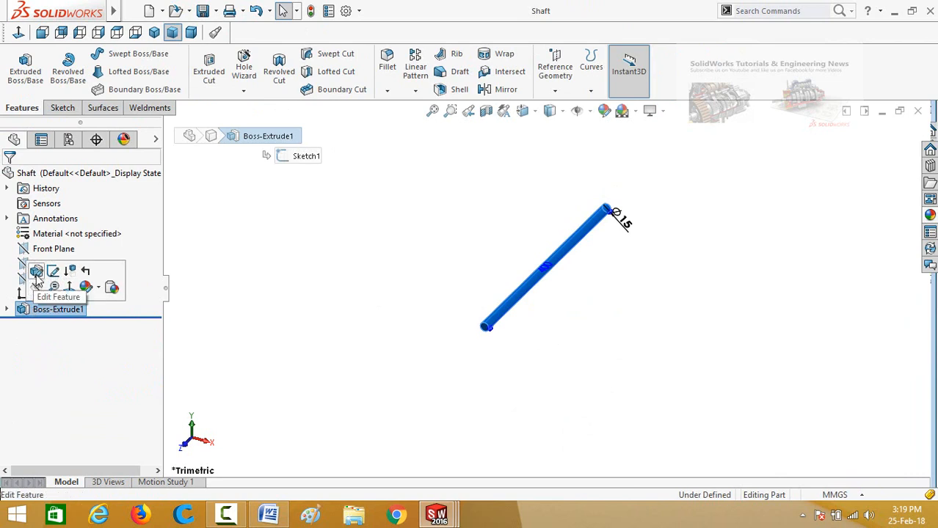
{"action": "left_click", "coordinate": [37, 273]}
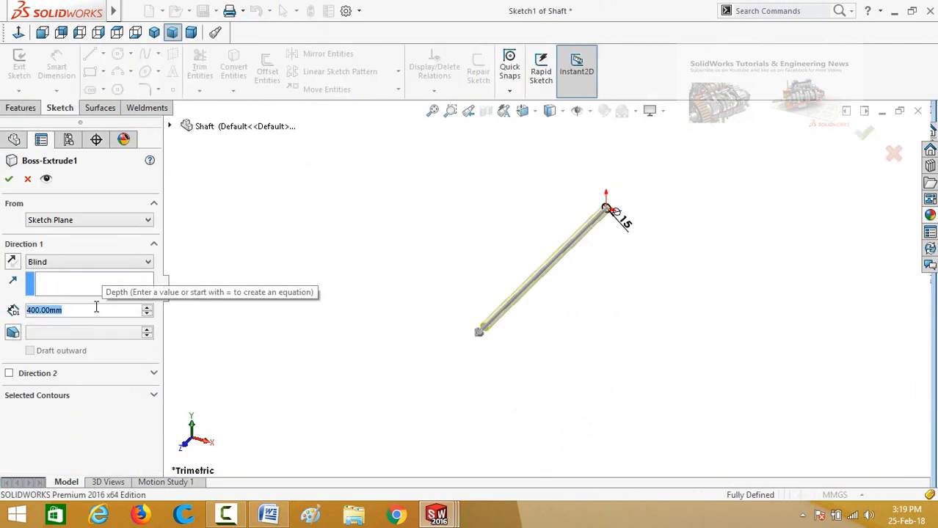
{"action": "type", "text": "600"}
{"action": "key", "text": "Return"}
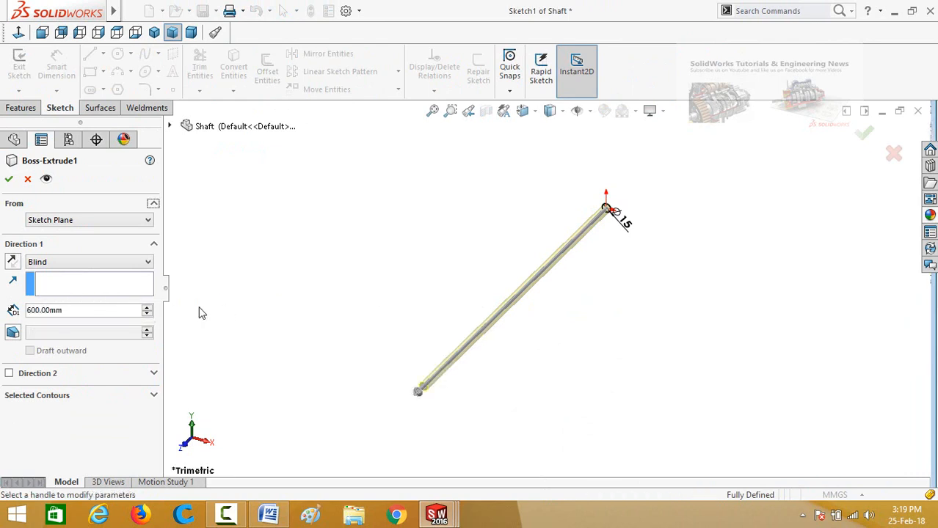
{"action": "left_click", "coordinate": [9, 180]}
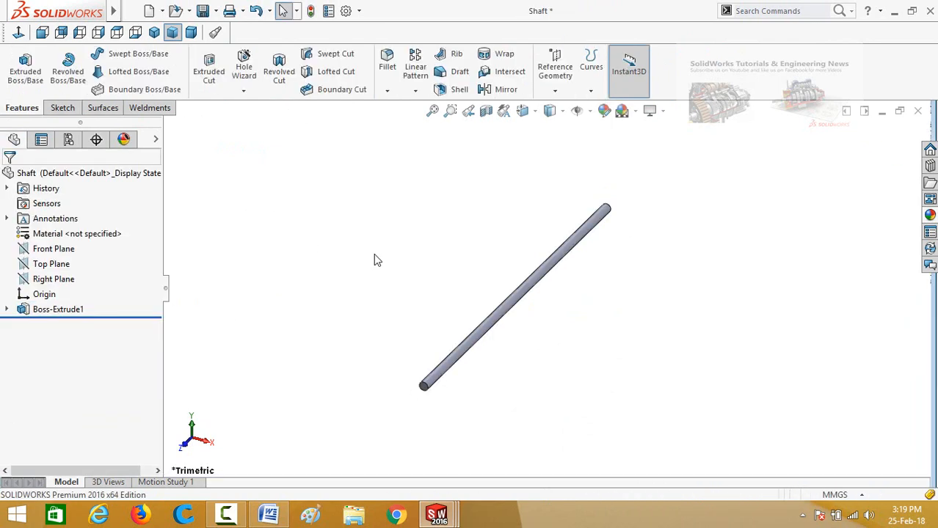
{"action": "mouse_move", "coordinate": [452, 518]}
{"action": "left_click", "coordinate": [626, 444]}
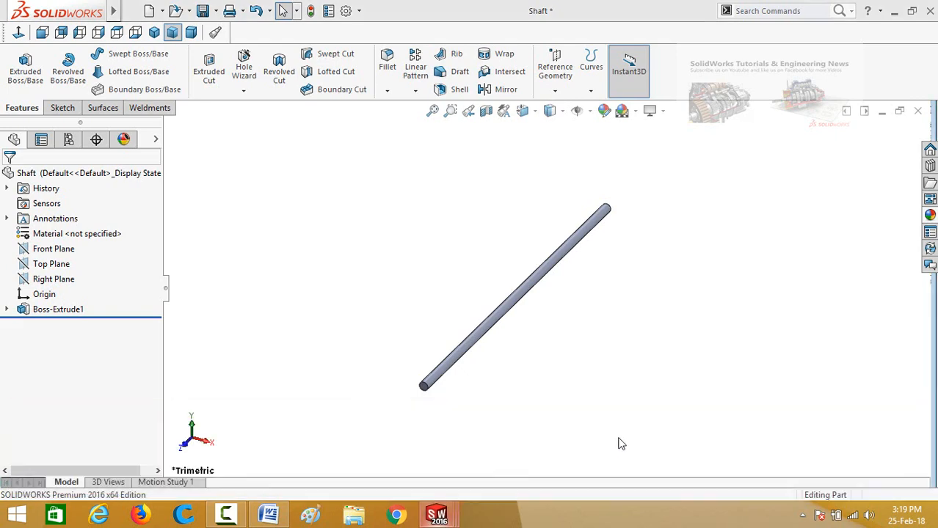
Move the loose bearing outward, clear of the bearing bracket and the discs.
{"action": "mouse_move", "coordinate": [496, 379]}
{"action": "middle_mouse_down"}
{"action": "mouse_move", "coordinate": [486, 324]}
{"action": "mouse_move", "coordinate": [469, 344]}
{"action": "mouse_move", "coordinate": [468, 335]}
{"action": "mouse_move", "coordinate": [504, 372]}
{"action": "middle_mouse_up"}
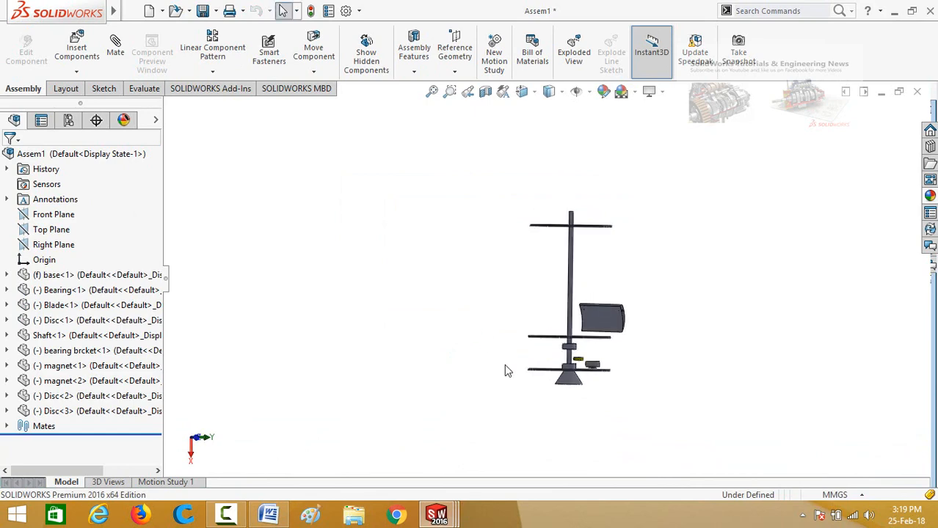
{"action": "scroll", "coordinate": [590, 345], "scroll_direction": "down", "scroll_amount": 5}
{"action": "left_click", "coordinate": [588, 363]}
{"action": "left_click_drag", "start_coordinate": [716, 375], "coordinate": [785, 371]}
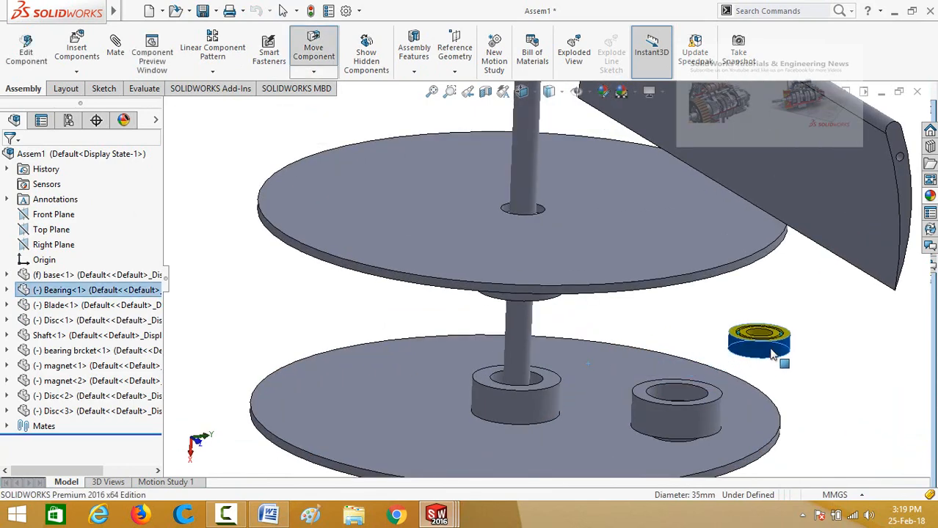
Copy the bearing bracket and the bearing, placing both copies outside the discs beside the originals.
{"action": "scroll", "coordinate": [809, 379], "scroll_direction": "up", "scroll_amount": 2}
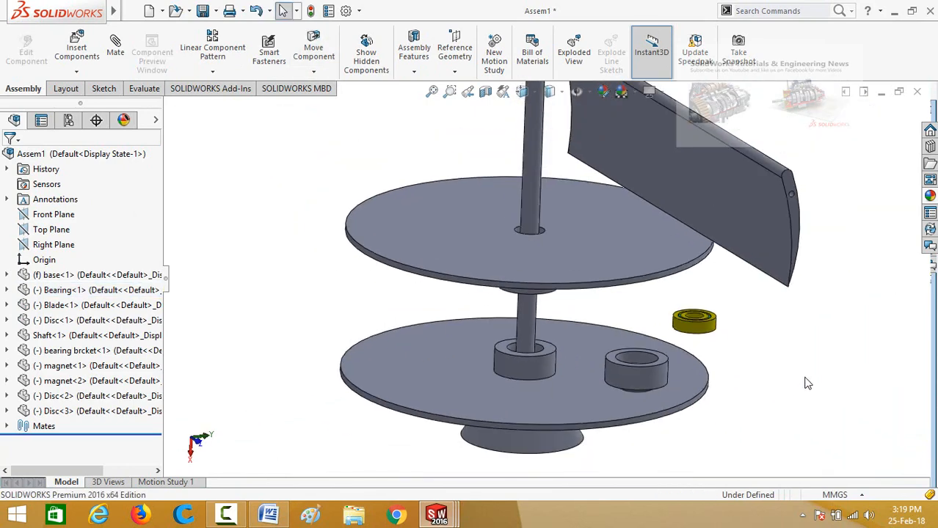
{"action": "scroll", "coordinate": [708, 356], "scroll_direction": "down", "scroll_amount": 2}
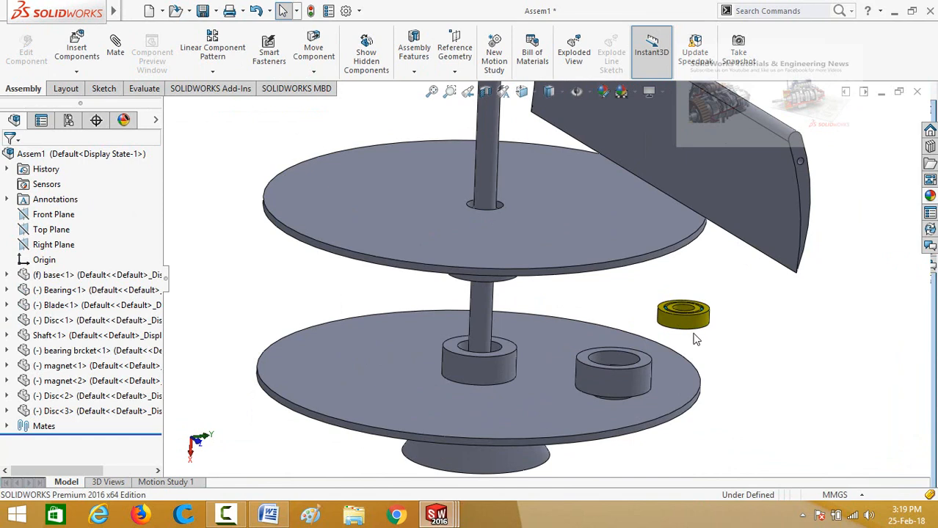
{"action": "left_click", "coordinate": [609, 376]}
{"action": "left_click_drag", "start_coordinate": [727, 381], "coordinate": [842, 402], "text": "ctrl"}
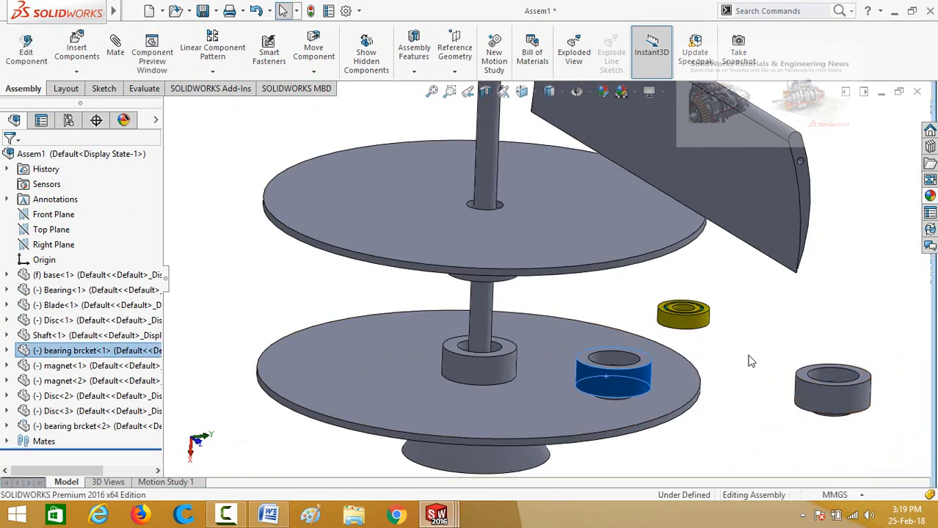
{"action": "left_click_drag", "start_coordinate": [680, 335], "coordinate": [761, 343], "text": "ctrl"}
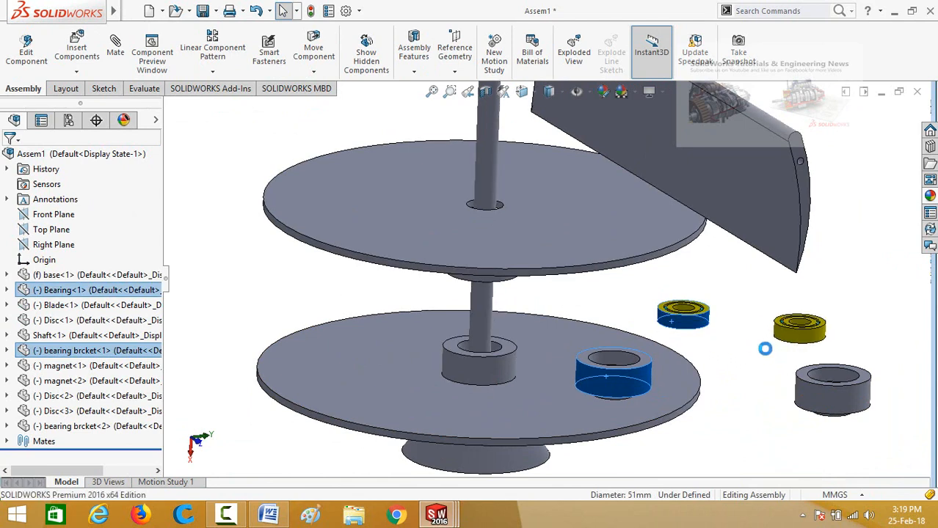
{"action": "left_click", "coordinate": [731, 336]}
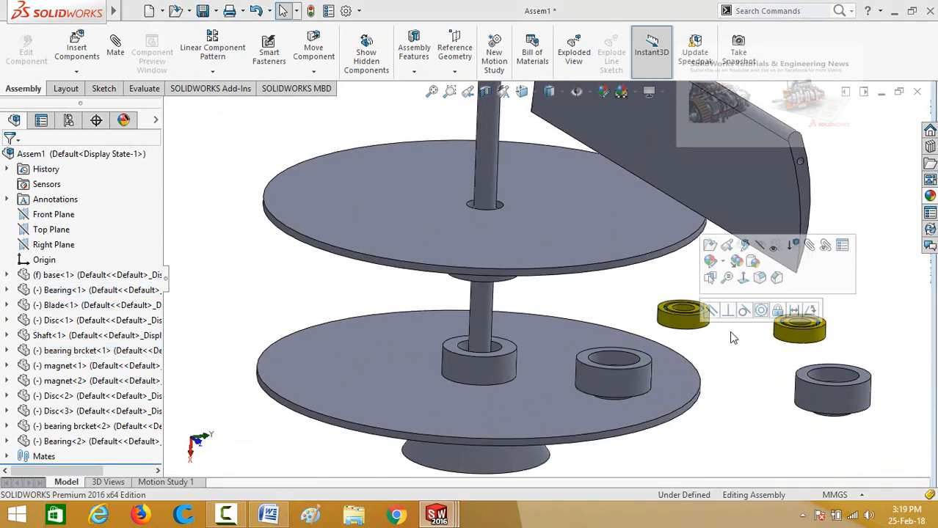
Mate the copied bearing's outer face concentric with the copied bracket's outer face.
{"action": "left_click", "coordinate": [799, 342]}
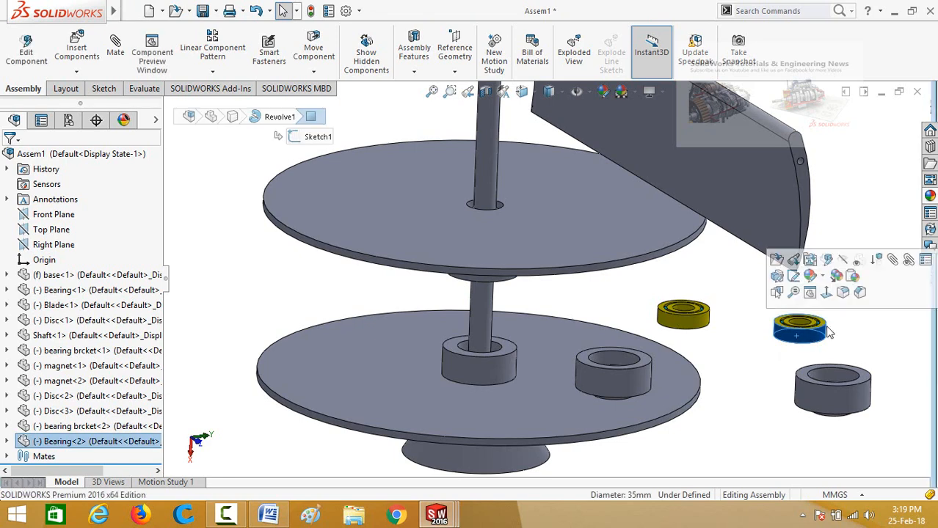
{"action": "key", "text": "m"}
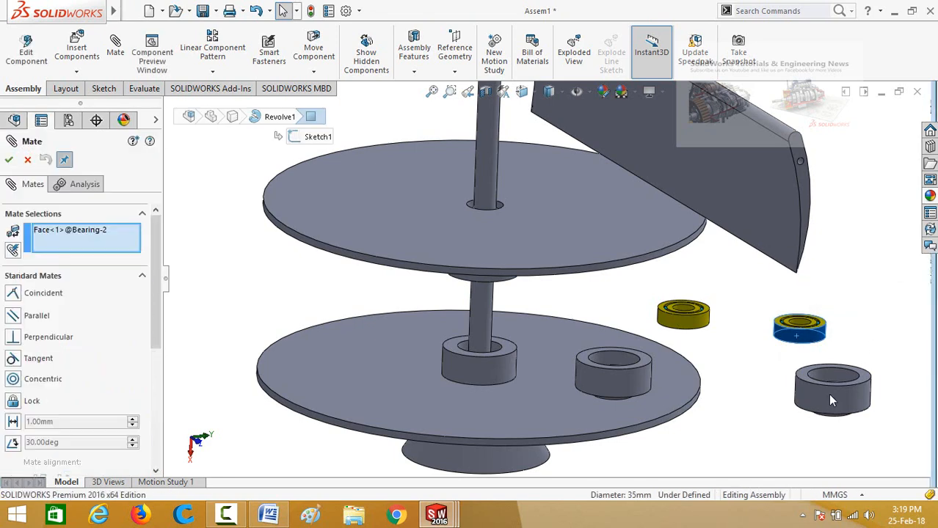
{"action": "left_click", "coordinate": [829, 396]}
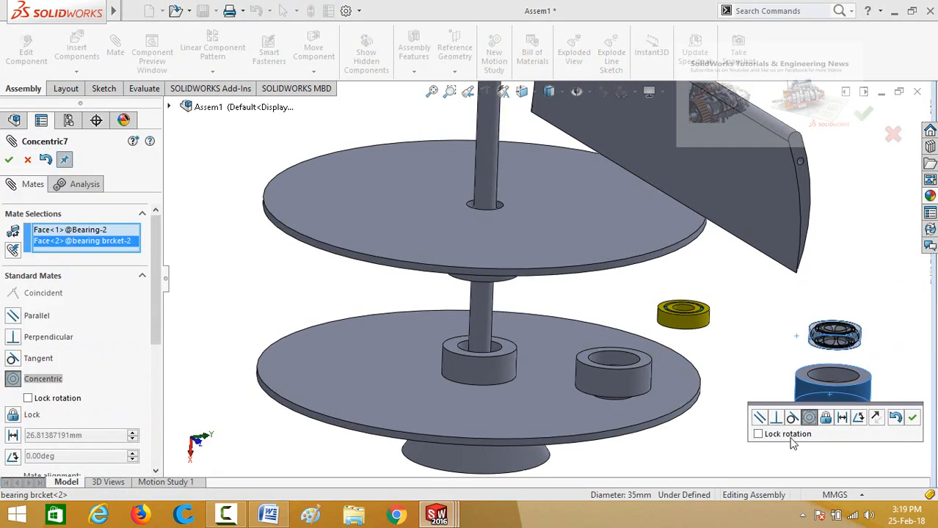
{"action": "left_click", "coordinate": [913, 420]}
Make the copied bearing's top face coincident with the copied bracket's top rim so the bearing sits flush.
{"action": "scroll", "coordinate": [805, 378], "scroll_direction": "down", "scroll_amount": 3}
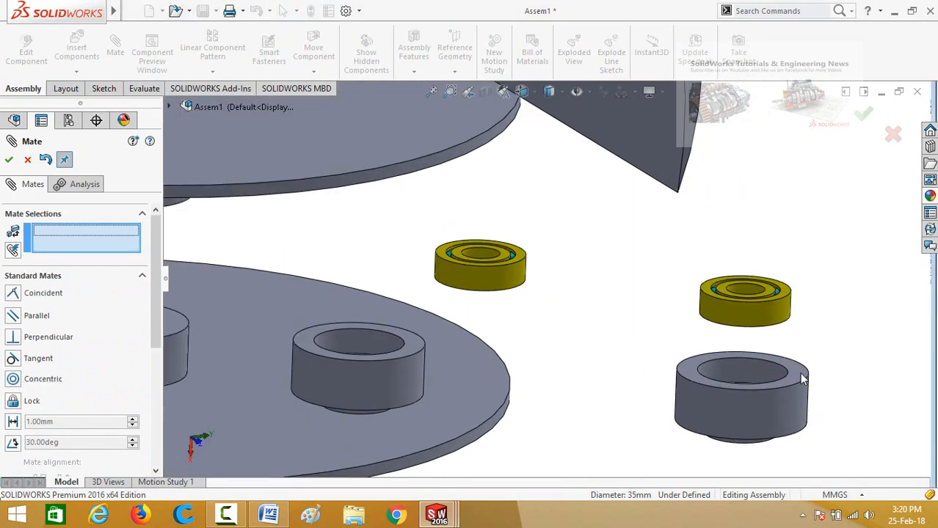
{"action": "left_click", "coordinate": [794, 377]}
{"action": "scroll", "coordinate": [812, 321], "scroll_direction": "up", "scroll_amount": 2}
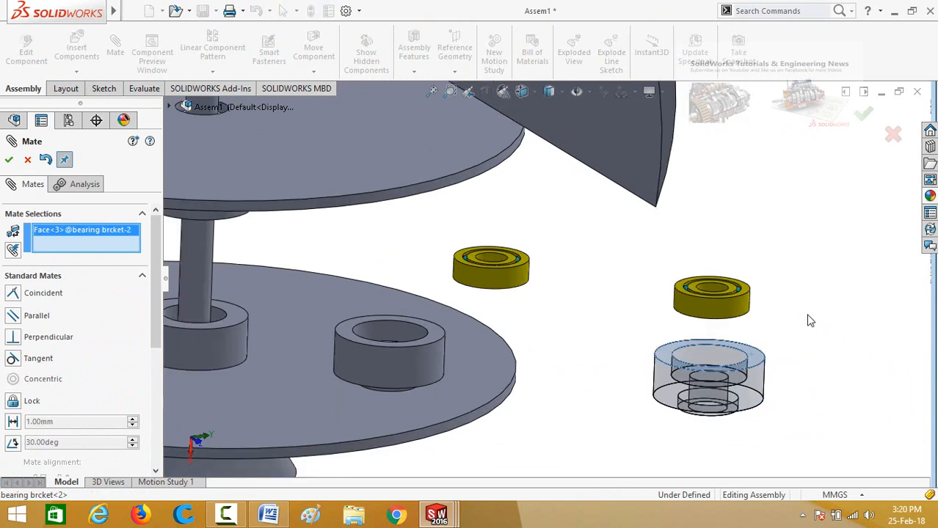
{"action": "scroll", "coordinate": [741, 286], "scroll_direction": "down", "scroll_amount": 3}
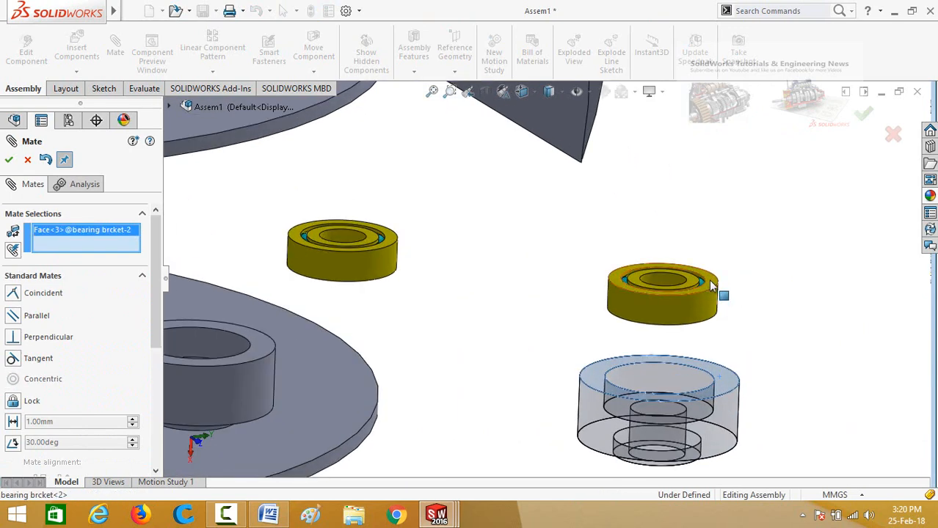
{"action": "left_click", "coordinate": [709, 284]}
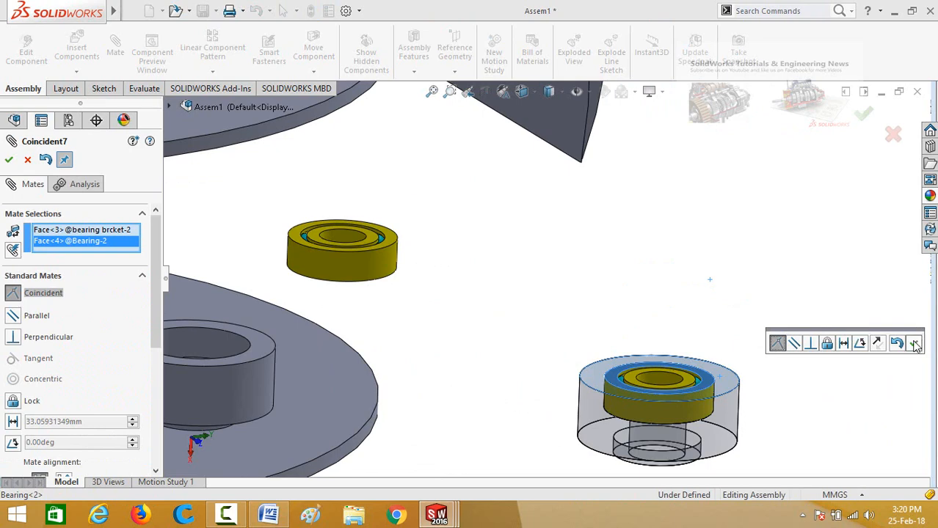
Mate the original bracket's outer face concentric with the original bearing's outer face.
{"action": "scroll", "coordinate": [662, 286], "scroll_direction": "up", "scroll_amount": 4}
{"action": "scroll", "coordinate": [390, 319], "scroll_direction": "down", "scroll_amount": 2}
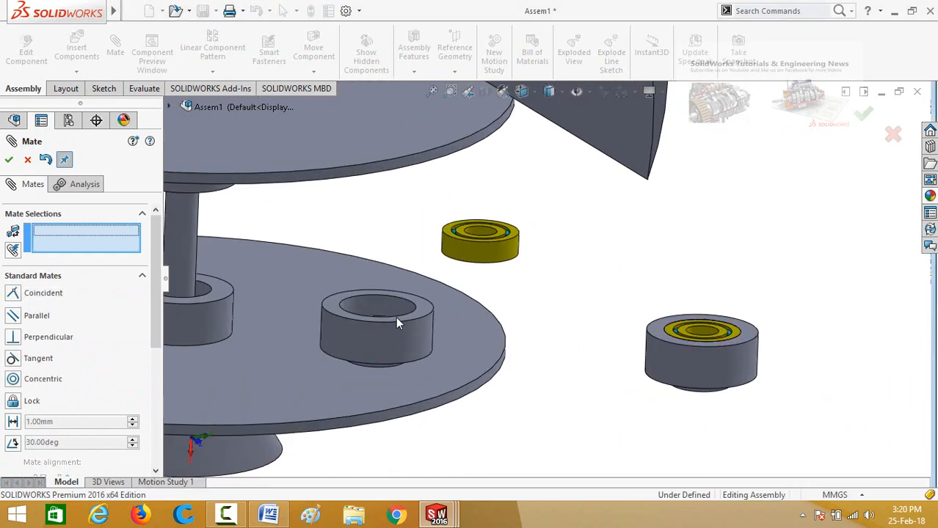
{"action": "left_click", "coordinate": [377, 334]}
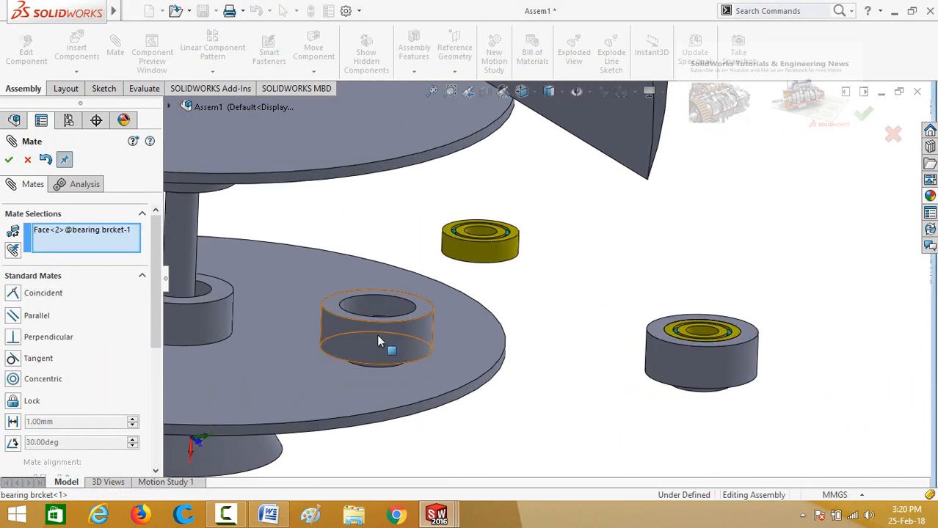
{"action": "left_click", "coordinate": [496, 254]}
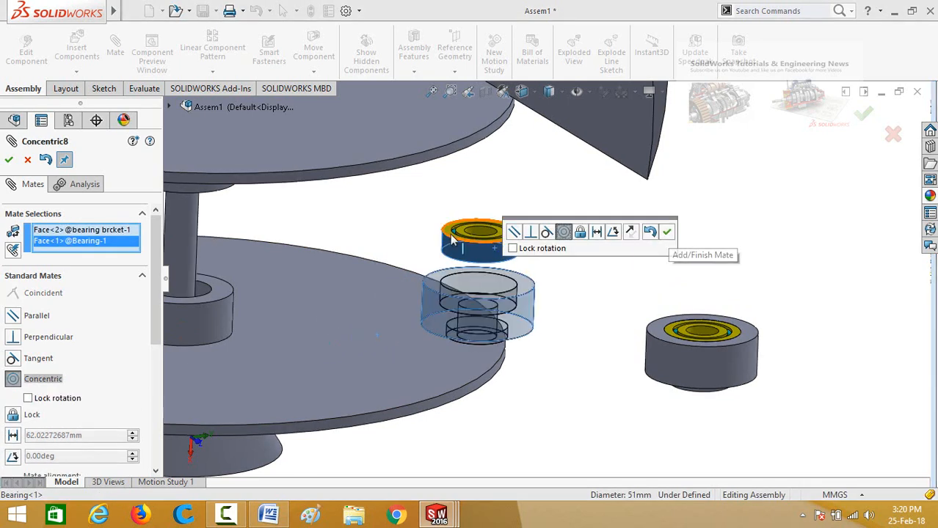
{"action": "left_click", "coordinate": [665, 232]}
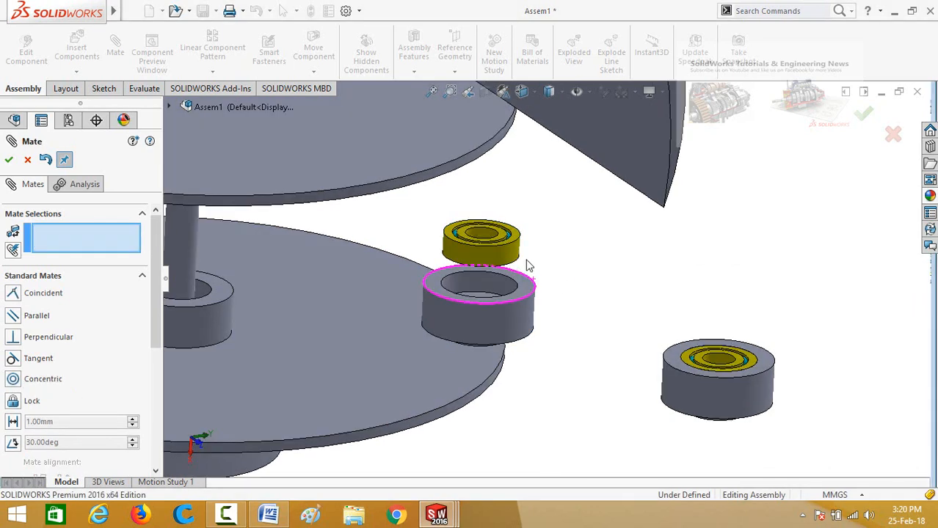
Make the original bearing's top face coincident with the original bracket's top rim.
{"action": "scroll", "coordinate": [521, 244], "scroll_direction": "down", "scroll_amount": 3}
{"action": "left_click", "coordinate": [518, 244]}
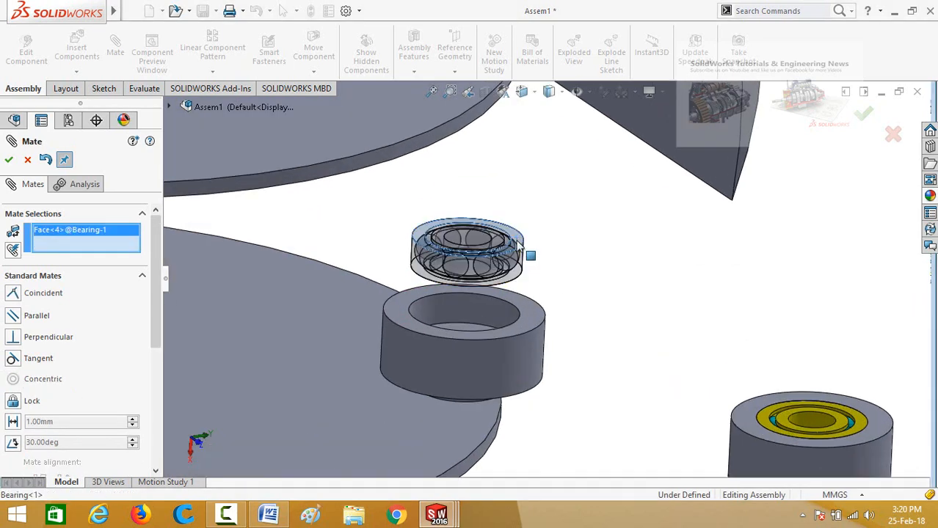
{"action": "left_click", "coordinate": [529, 308]}
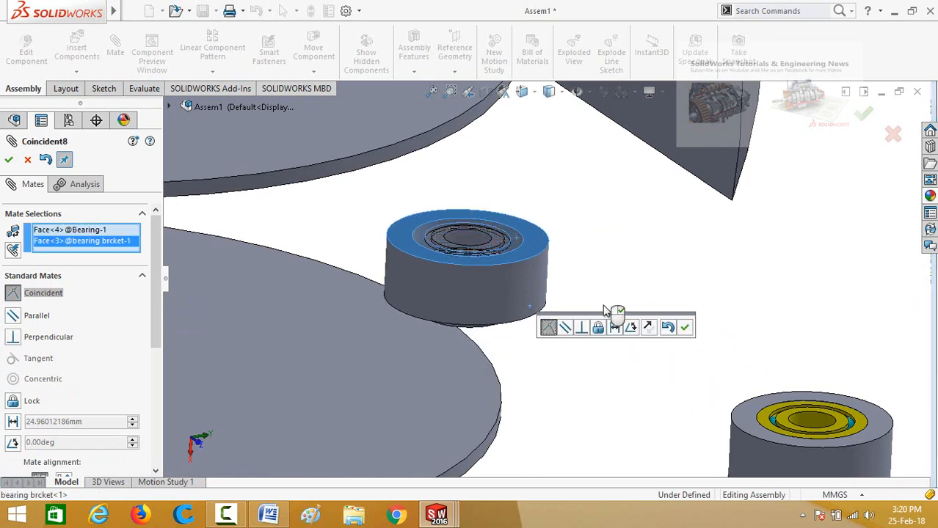
{"action": "left_click", "coordinate": [684, 328]}
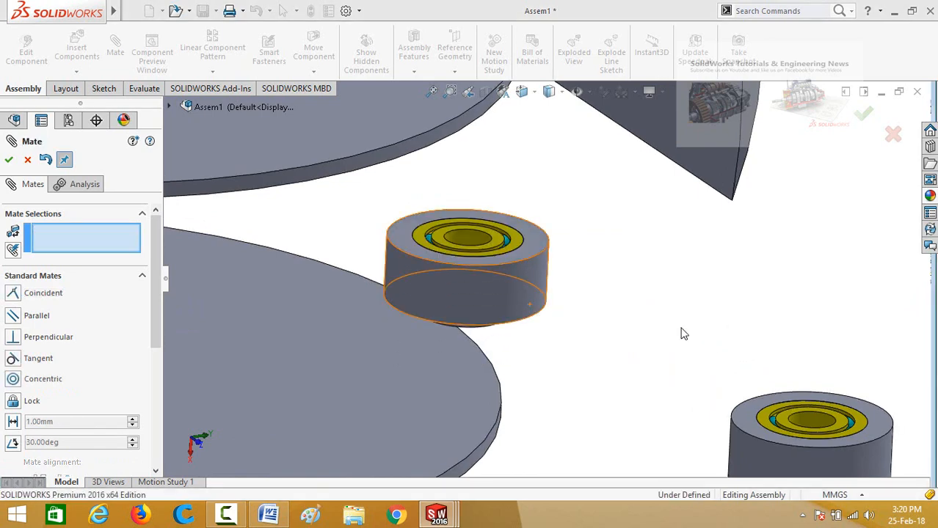
Mate the original bracket concentric with the shaft, flipping the alignment so its boss points toward the middle disc.
{"action": "scroll", "coordinate": [632, 296], "scroll_direction": "up", "scroll_amount": 5}
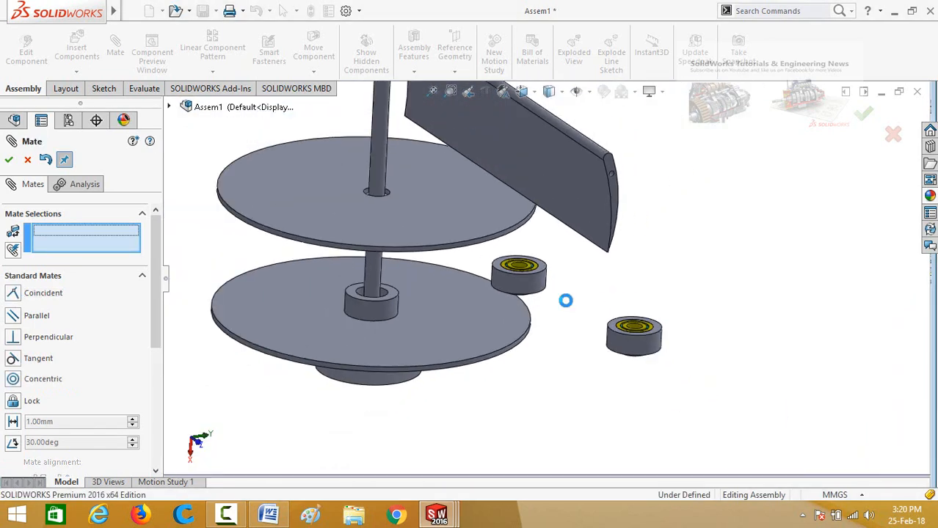
{"action": "left_click", "coordinate": [522, 287]}
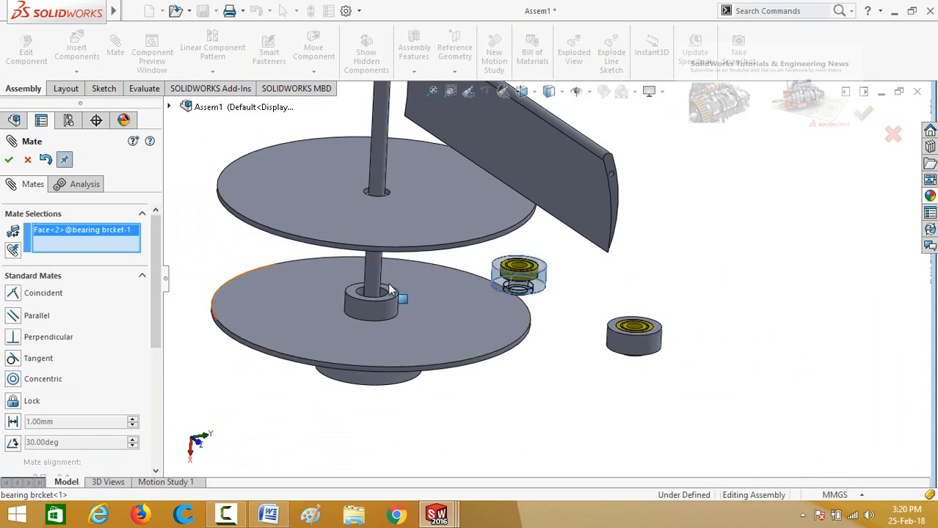
{"action": "scroll", "coordinate": [366, 223], "scroll_direction": "down", "scroll_amount": 2}
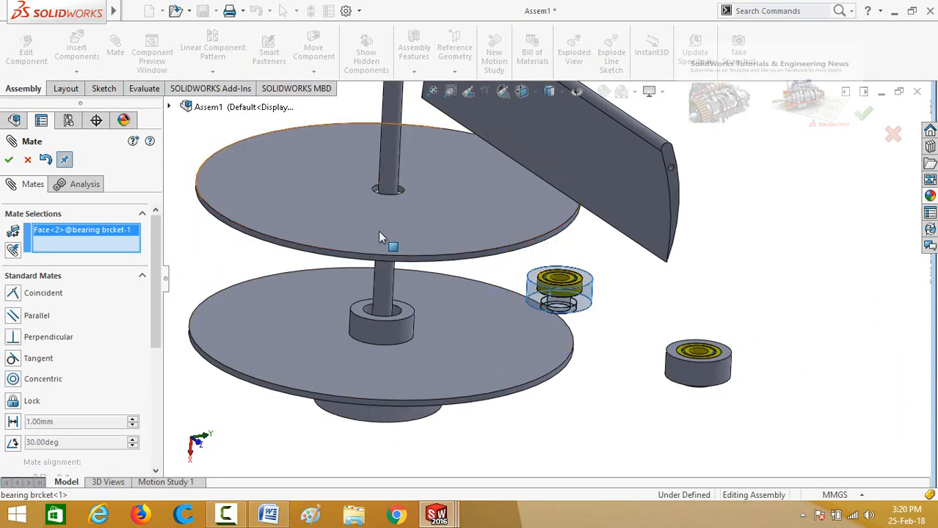
{"action": "middle_click_drag", "start_coordinate": [380, 203], "coordinate": [374, 241]}
{"action": "left_click", "coordinate": [374, 250]}
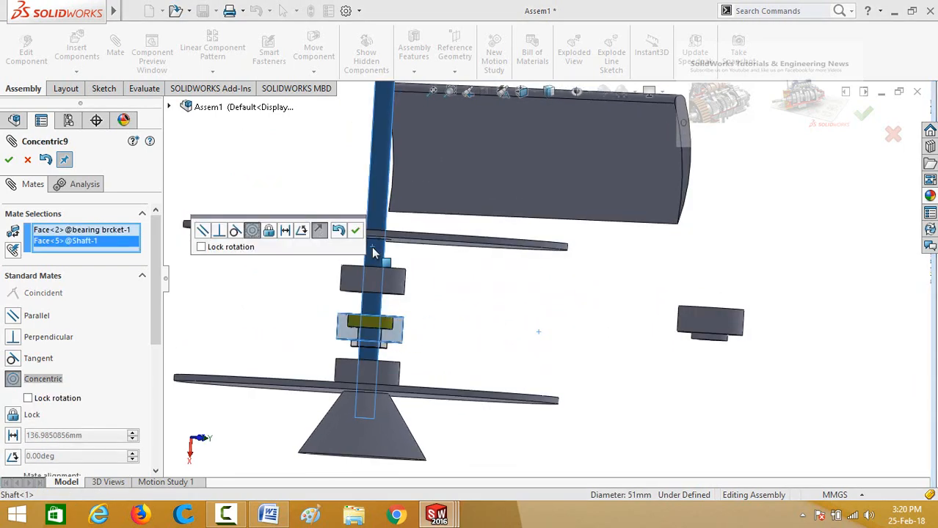
{"action": "left_click", "coordinate": [320, 232]}
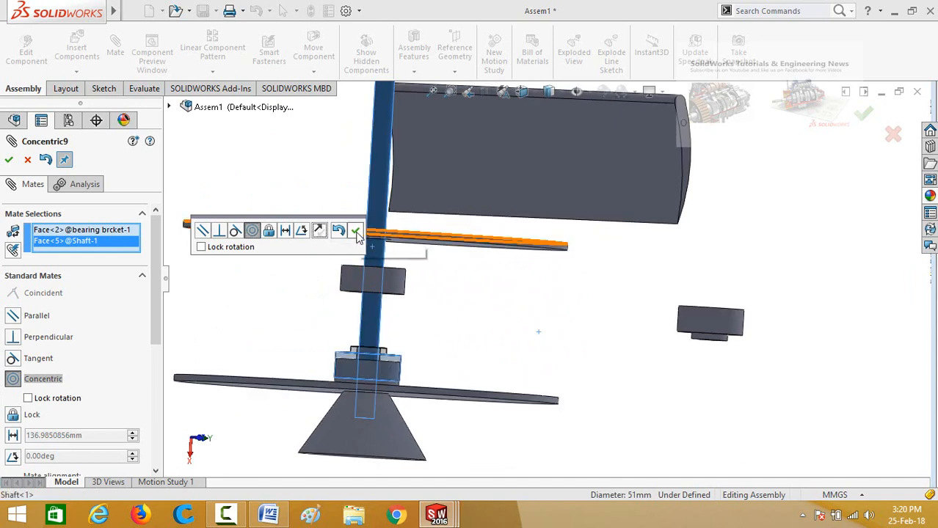
{"action": "key", "text": "Return"}
Make the bracket's shoulder face around the boss coincident with the underside of the middle disc.
{"action": "middle_click_drag", "start_coordinate": [313, 314], "coordinate": [352, 350]}
{"action": "scroll", "coordinate": [355, 338], "scroll_direction": "down", "scroll_amount": 4}
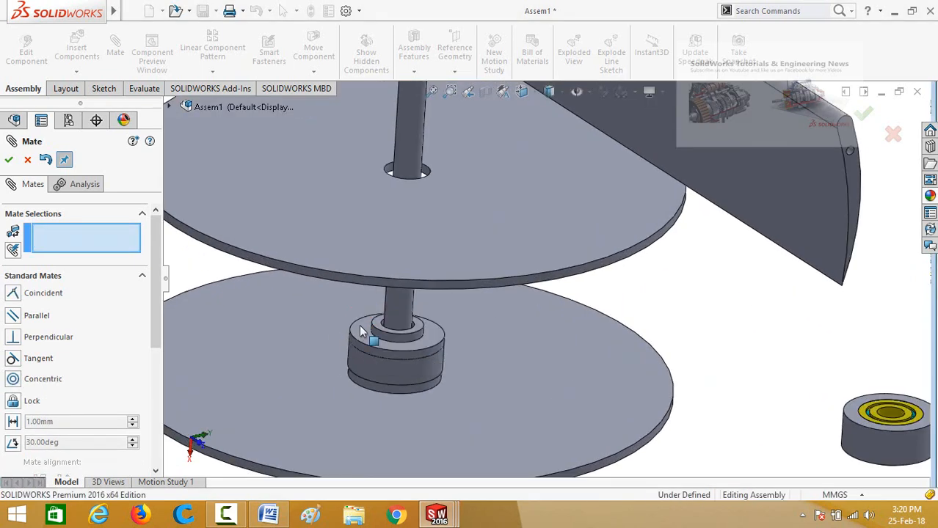
{"action": "left_click", "coordinate": [359, 324]}
{"action": "key", "text": "f"}
{"action": "middle_click_drag", "start_coordinate": [323, 271], "coordinate": [373, 169]}
{"action": "left_click", "coordinate": [373, 169]}
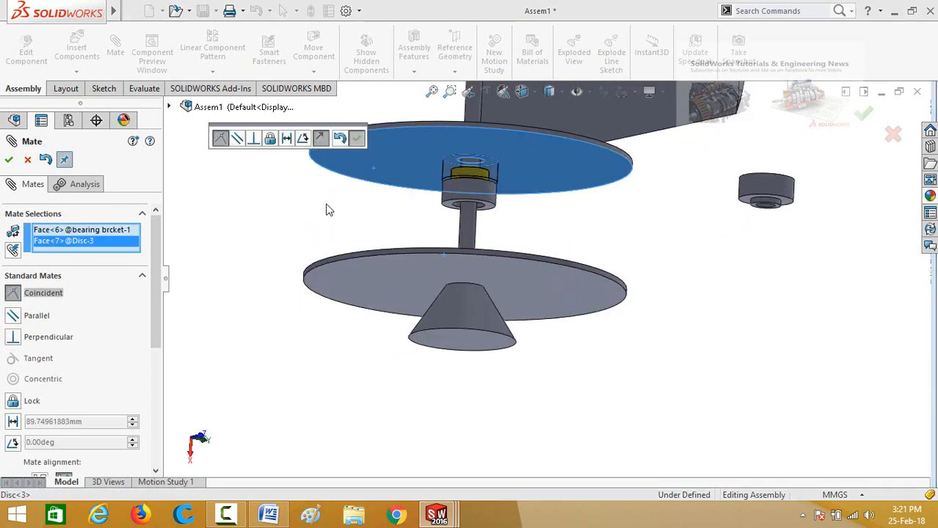
{"action": "key", "text": "Return"}
{"action": "middle_click_drag", "start_coordinate": [310, 228], "coordinate": [331, 223]}
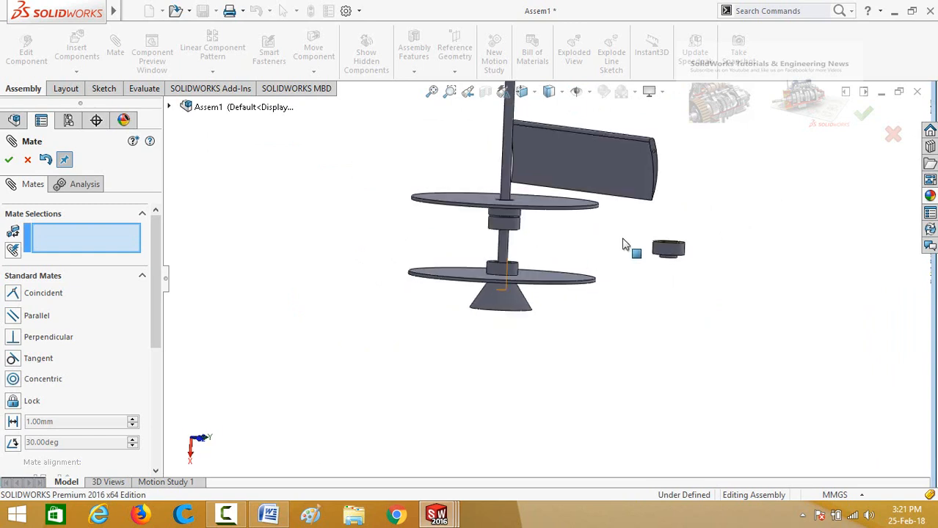
{"action": "scroll", "coordinate": [622, 242], "scroll_direction": "down", "scroll_amount": 3}
{"action": "middle_click_drag", "start_coordinate": [644, 250], "coordinate": [672, 258]}
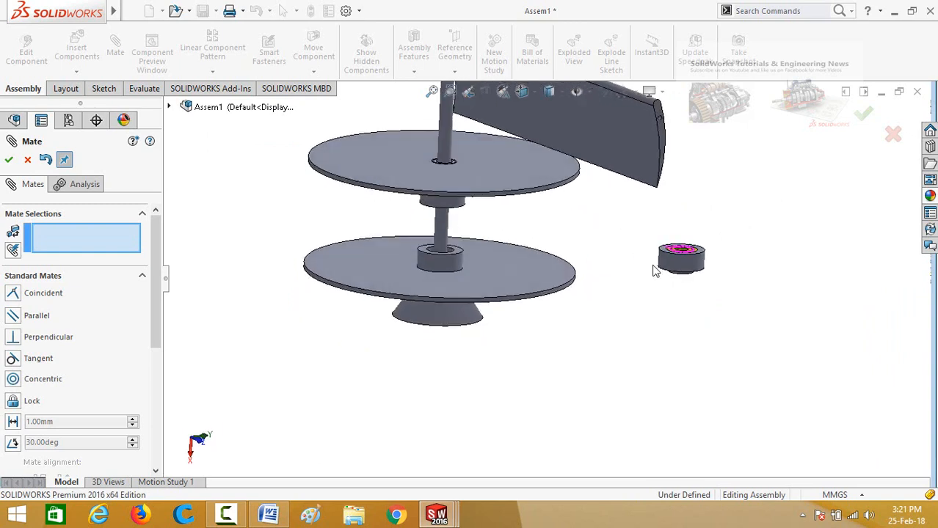
Mate the second bearing bracket concentric with the shaft.
{"action": "left_click", "coordinate": [674, 261]}
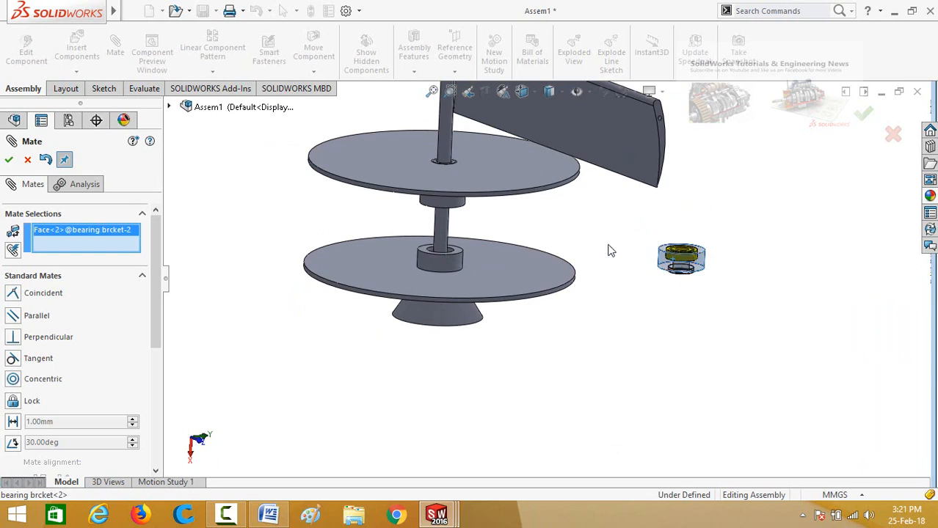
{"action": "scroll", "coordinate": [609, 251], "scroll_direction": "up", "scroll_amount": 5}
{"action": "scroll", "coordinate": [566, 149], "scroll_direction": "up", "scroll_amount": 1}
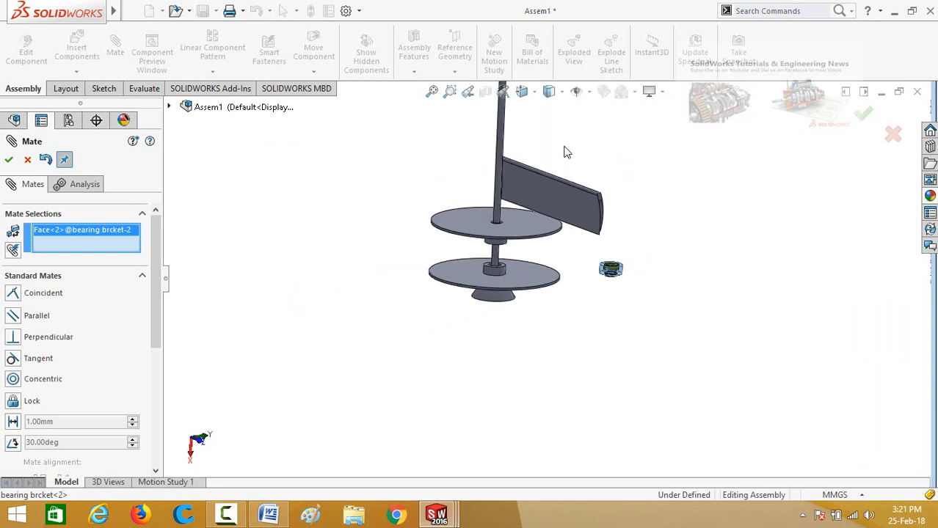
{"action": "scroll", "coordinate": [565, 149], "scroll_direction": "up", "scroll_amount": 2}
{"action": "scroll", "coordinate": [526, 172], "scroll_direction": "down", "scroll_amount": 4}
{"action": "left_click", "coordinate": [489, 199]}
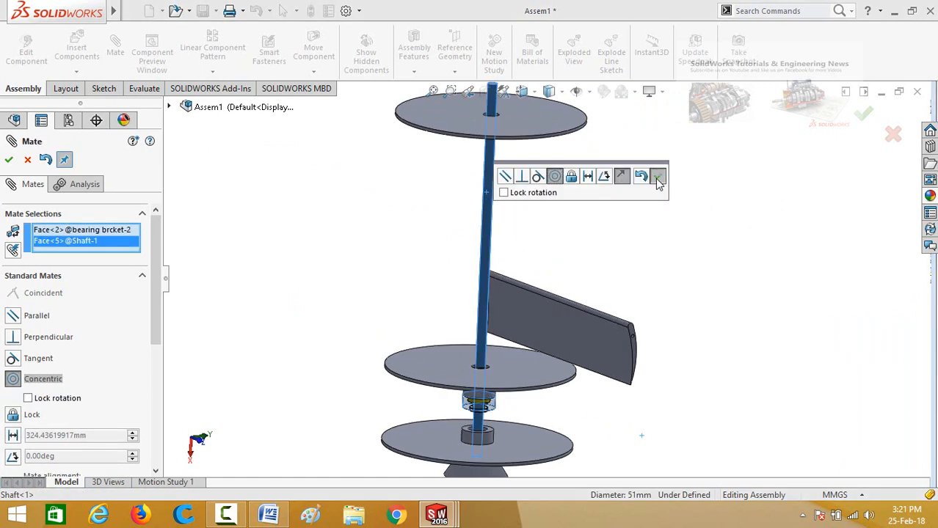
{"action": "left_click", "coordinate": [658, 176]}
Make the second bracket's shoulder face around its boss coincident with the upper disc's top face.
{"action": "middle_click_drag", "start_coordinate": [563, 192], "coordinate": [518, 335]}
{"action": "left_click", "coordinate": [542, 124]}
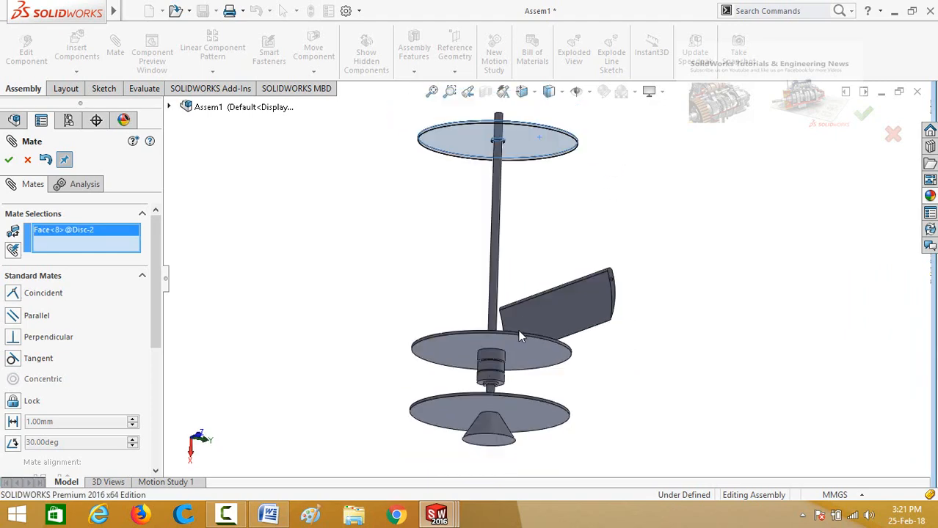
{"action": "scroll", "coordinate": [505, 367], "scroll_direction": "down", "scroll_amount": 5}
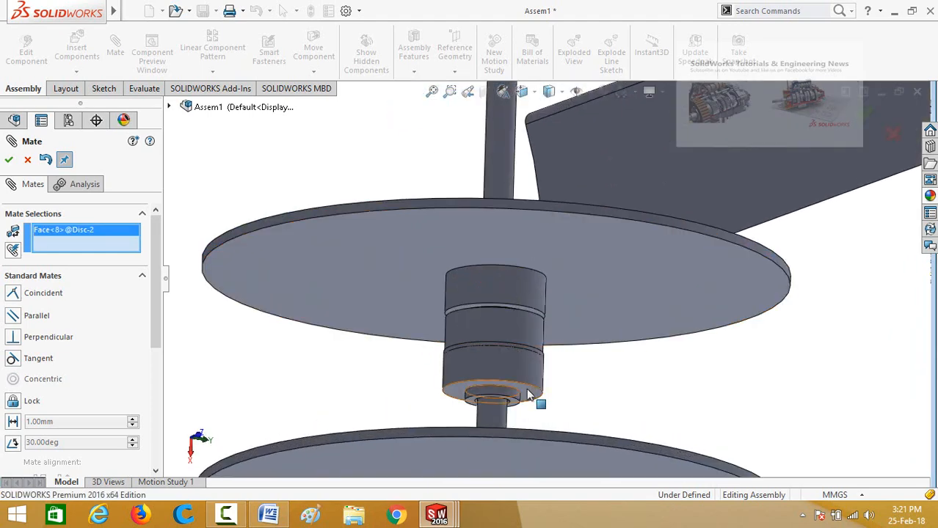
{"action": "left_click", "coordinate": [539, 397]}
{"action": "scroll", "coordinate": [788, 398], "scroll_direction": "up", "scroll_amount": 5}
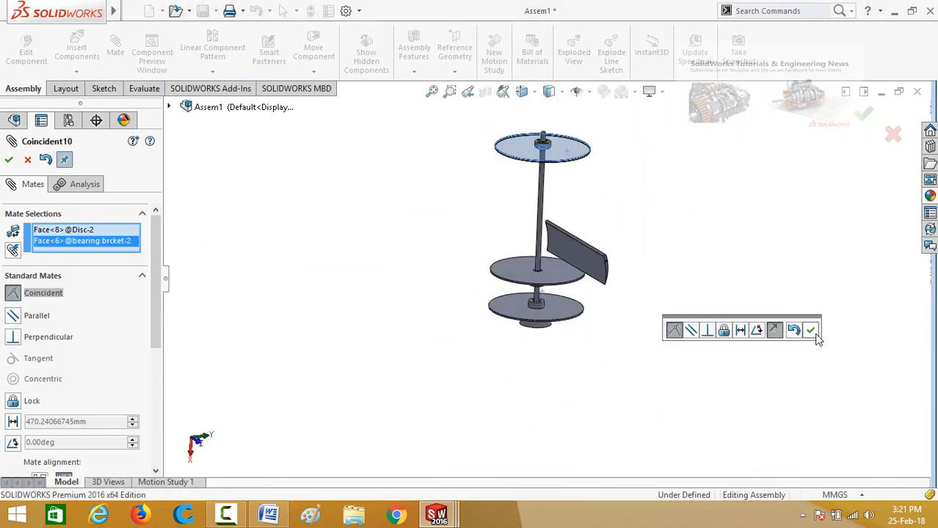
{"action": "left_click", "coordinate": [811, 332]}
Make the blade's end face near its pin hole coincident with the top face of the middle disc.
{"action": "scroll", "coordinate": [591, 234], "scroll_direction": "down", "scroll_amount": 3}
{"action": "middle_click_drag", "start_coordinate": [590, 238], "coordinate": [650, 314]}
{"action": "scroll", "coordinate": [650, 314], "scroll_direction": "down", "scroll_amount": 4}
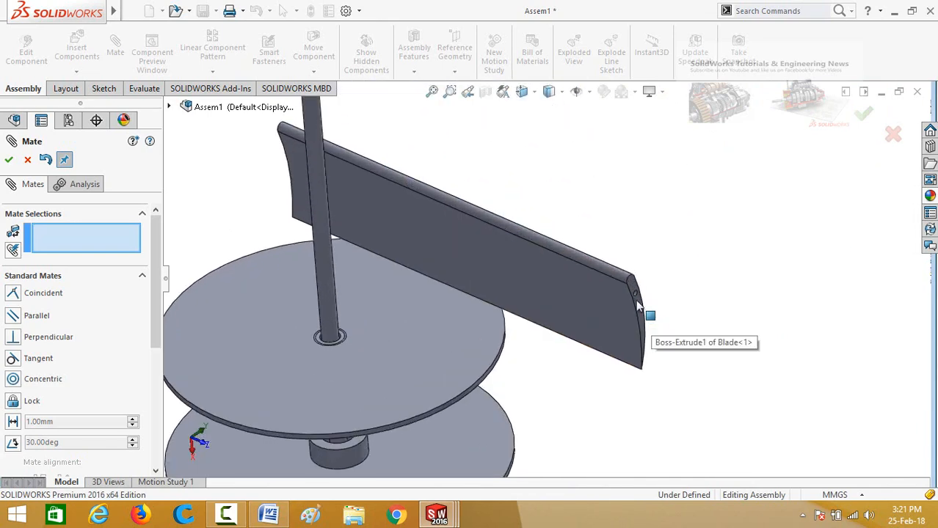
{"action": "left_click", "coordinate": [636, 302]}
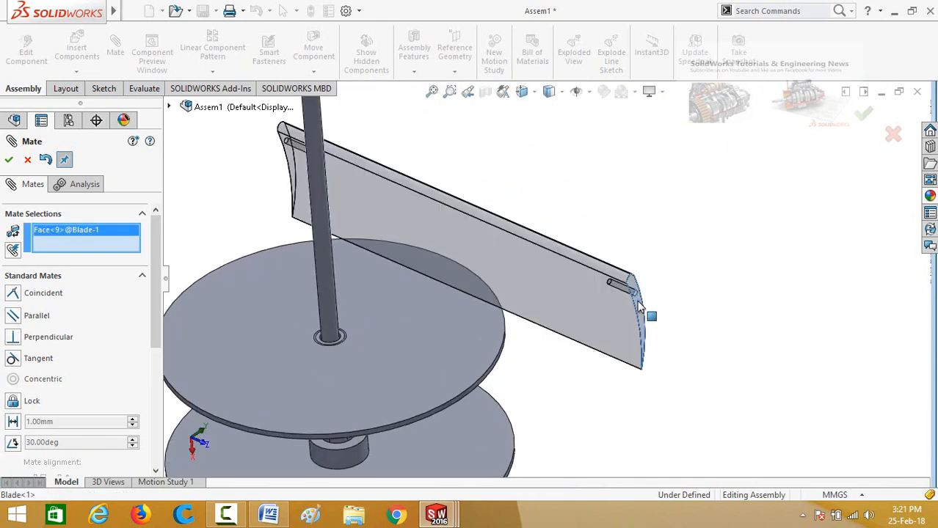
{"action": "scroll", "coordinate": [646, 207], "scroll_direction": "up", "scroll_amount": 5}
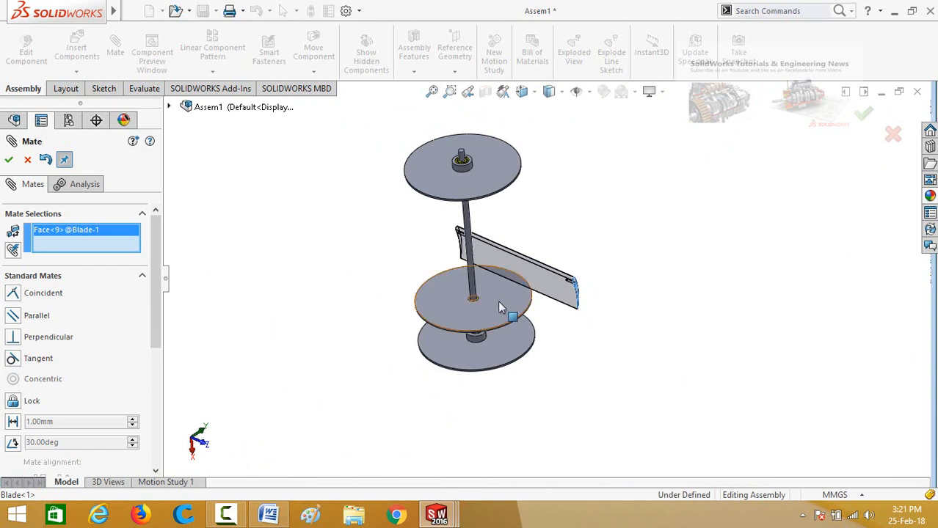
{"action": "left_click", "coordinate": [498, 301]}
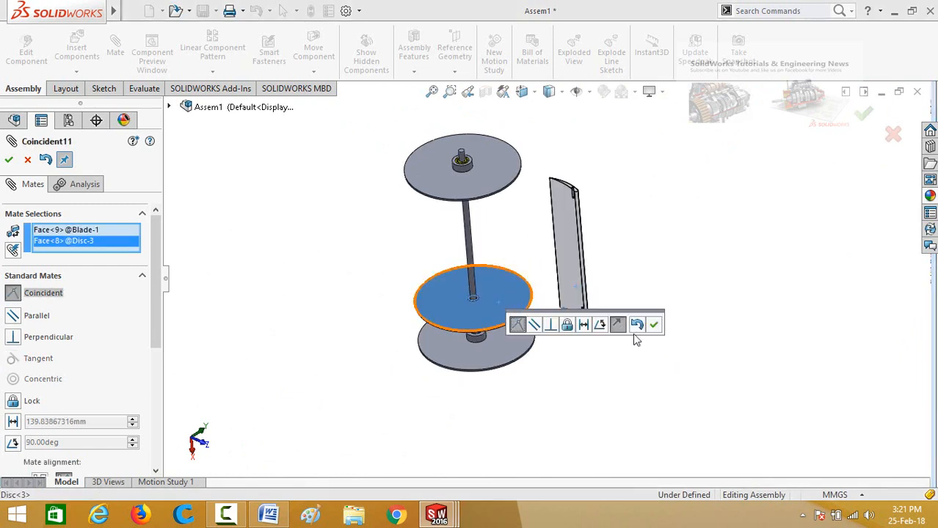
{"action": "left_click", "coordinate": [654, 324]}
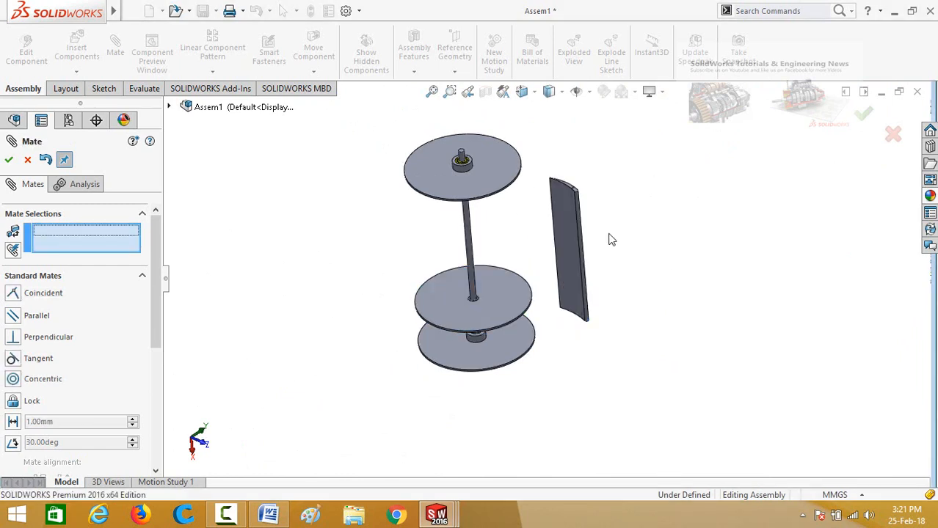
Mate the blade's upper end face parallel to the underside of the upper disc, and finish mating.
{"action": "scroll", "coordinate": [535, 176], "scroll_direction": "down", "scroll_amount": 4}
{"action": "scroll", "coordinate": [536, 190], "scroll_direction": "down", "scroll_amount": 2}
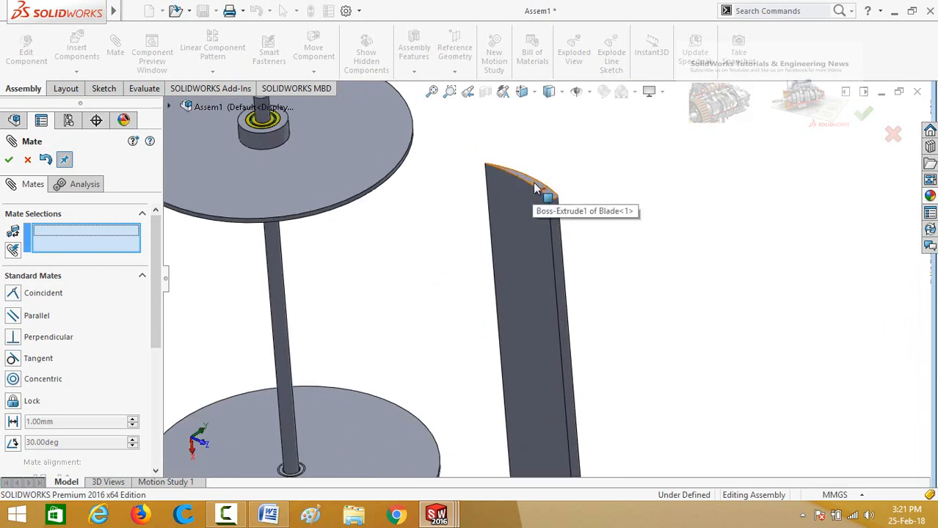
{"action": "left_click", "coordinate": [539, 191]}
{"action": "middle_click_drag", "start_coordinate": [432, 246], "coordinate": [387, 132]}
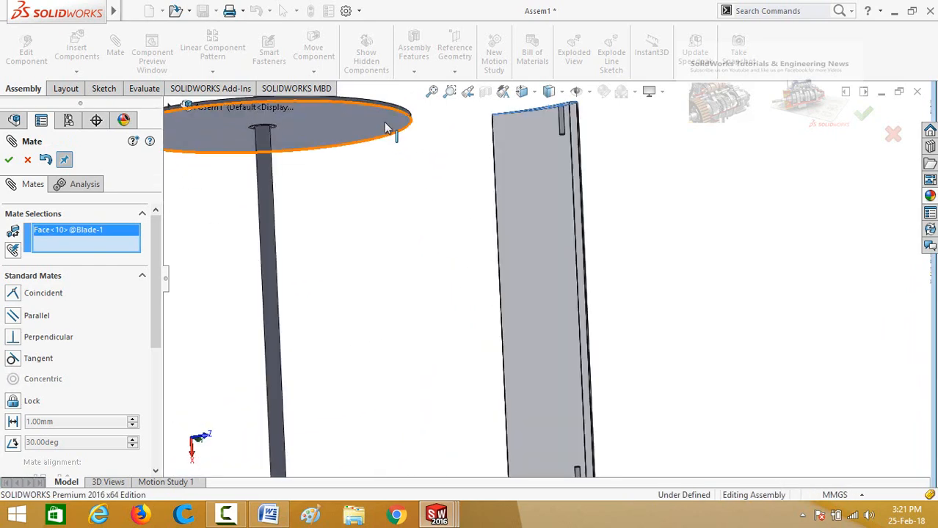
{"action": "left_click", "coordinate": [388, 132]}
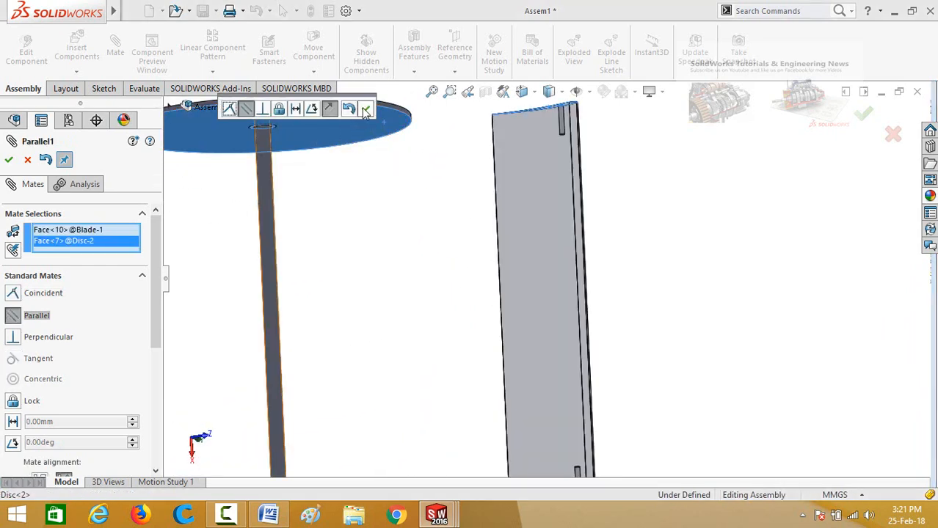
{"action": "left_click", "coordinate": [367, 112]}
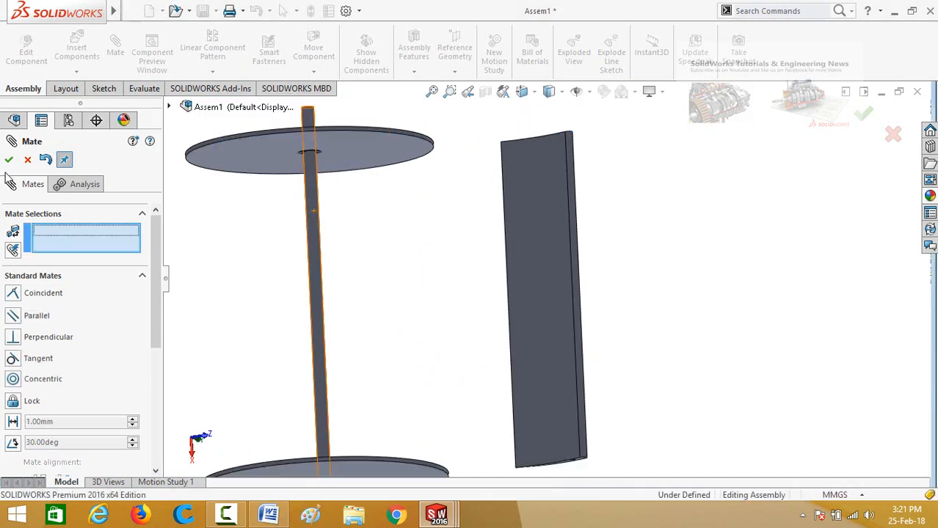
{"action": "key", "text": "Escape"}
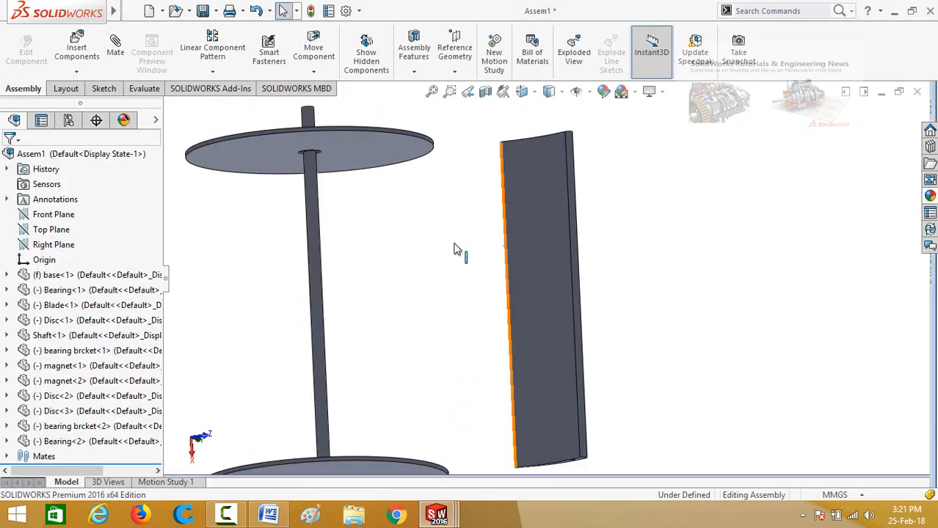
Open the upper disc's part in its own window and start a sketch on its flat front face.
{"action": "scroll", "coordinate": [454, 244], "scroll_direction": "up", "scroll_amount": 3}
{"action": "middle_click_drag", "start_coordinate": [480, 220], "coordinate": [479, 297]}
{"action": "scroll", "coordinate": [449, 242], "scroll_direction": "down", "scroll_amount": 2}
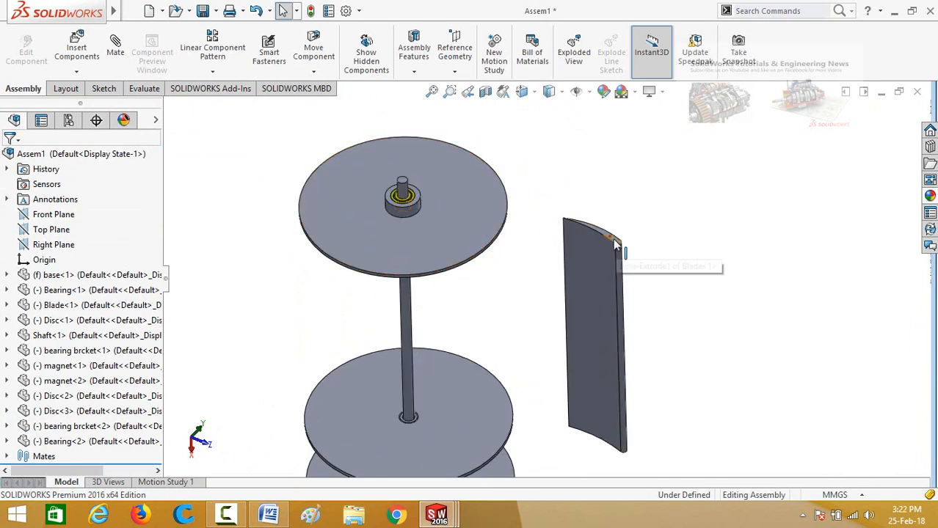
{"action": "scroll", "coordinate": [620, 251], "scroll_direction": "down", "scroll_amount": 2}
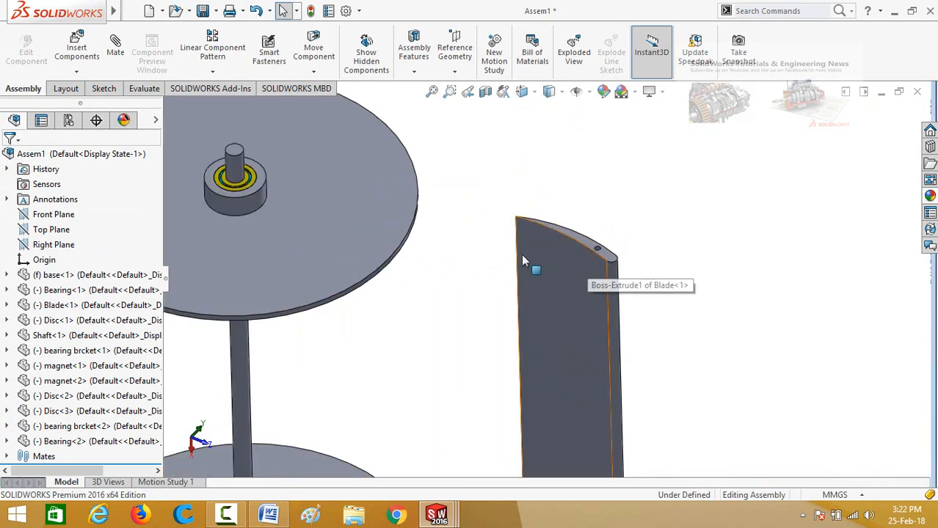
{"action": "scroll", "coordinate": [523, 261], "scroll_direction": "up", "scroll_amount": 3}
{"action": "left_click", "coordinate": [424, 249]}
{"action": "left_click", "coordinate": [463, 176]}
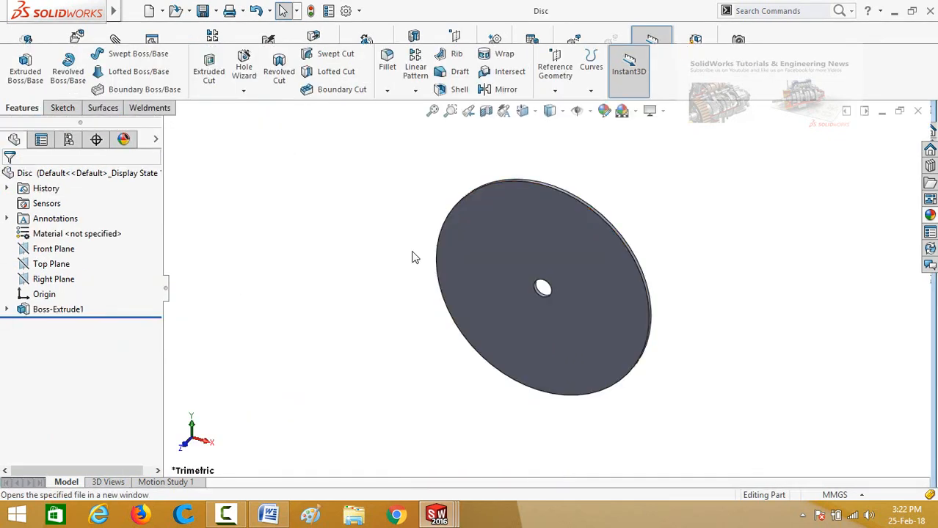
{"action": "left_click", "coordinate": [482, 221]}
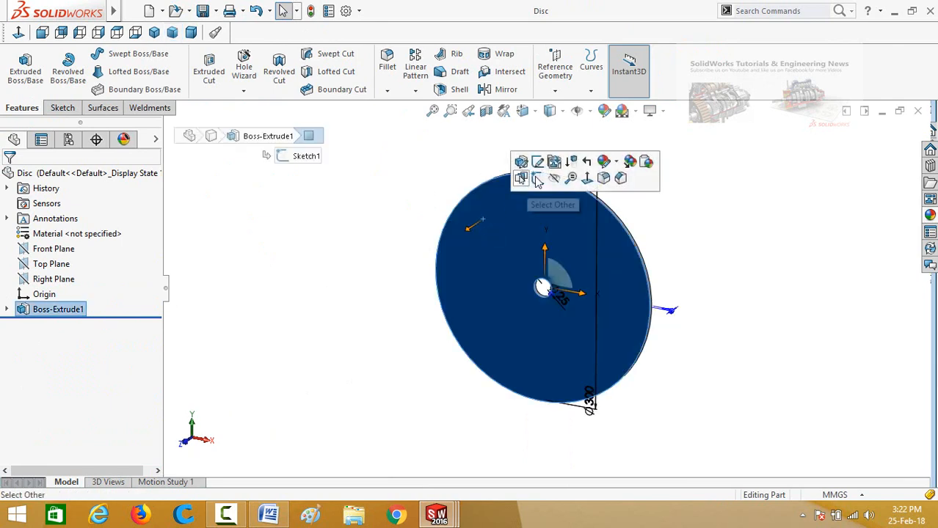
{"action": "left_click", "coordinate": [536, 180]}
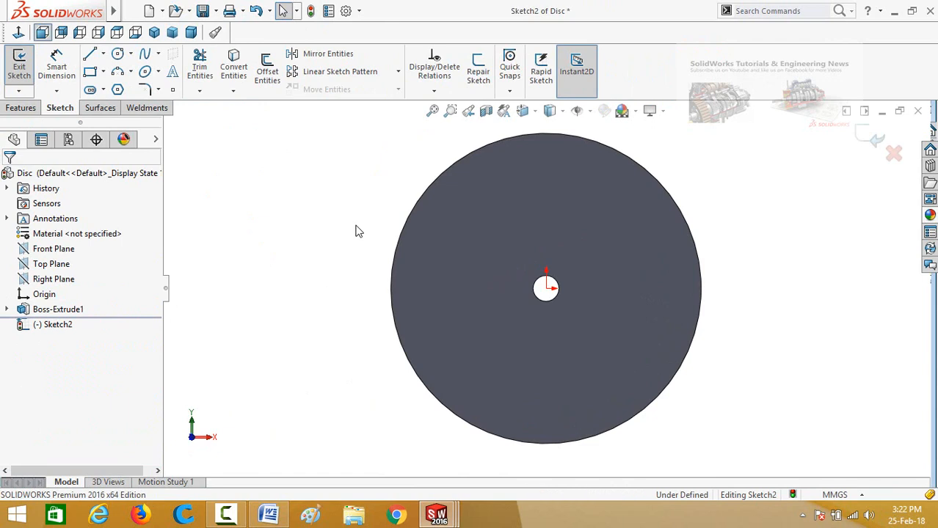
Sketch a construction circle about 231 mm in diameter, centred on the disc's origin.
{"action": "left_click", "coordinate": [117, 56]}
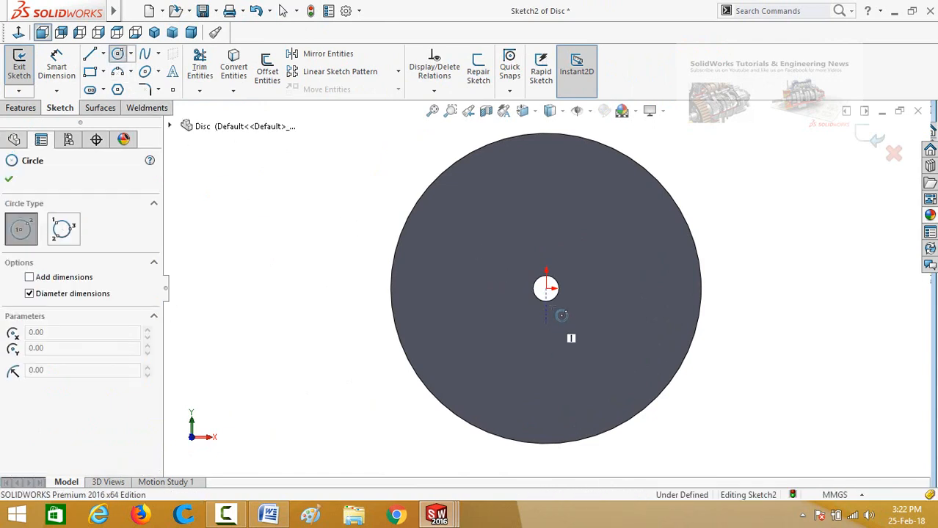
{"action": "left_click", "coordinate": [546, 289]}
{"action": "left_click", "coordinate": [609, 188]}
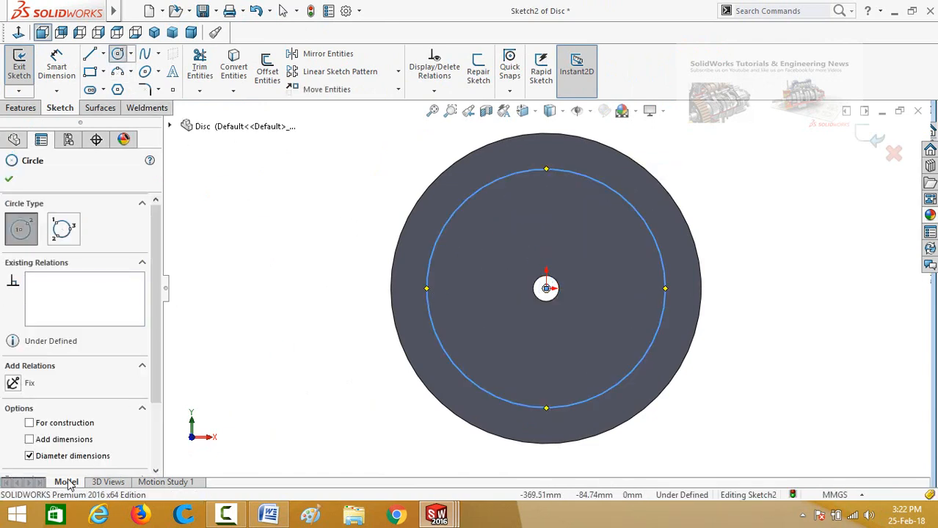
{"action": "left_click", "coordinate": [29, 425]}
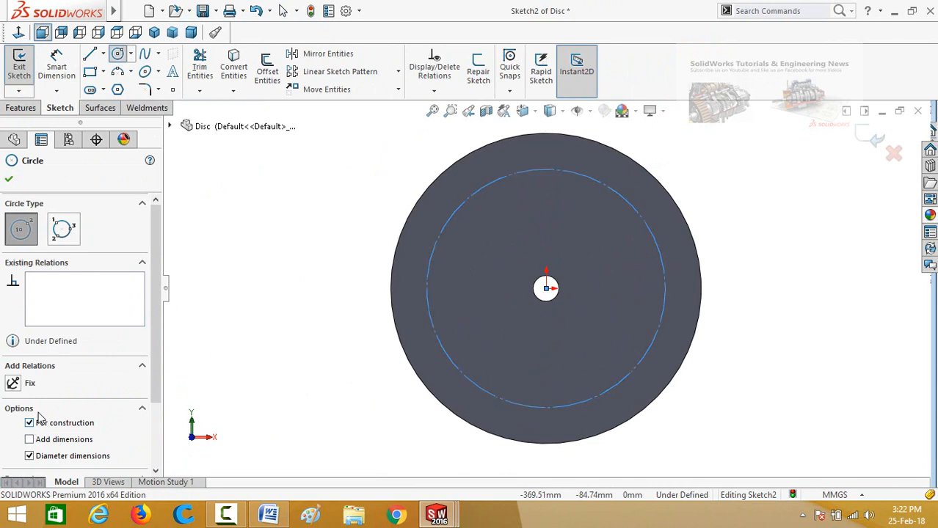
{"action": "left_click", "coordinate": [9, 181]}
Sketch a circle about 35 mm in diameter, centred on the construction circle's top point.
{"action": "right_click_drag", "start_coordinate": [316, 243], "coordinate": [332, 245]}
{"action": "left_click", "coordinate": [546, 170]}
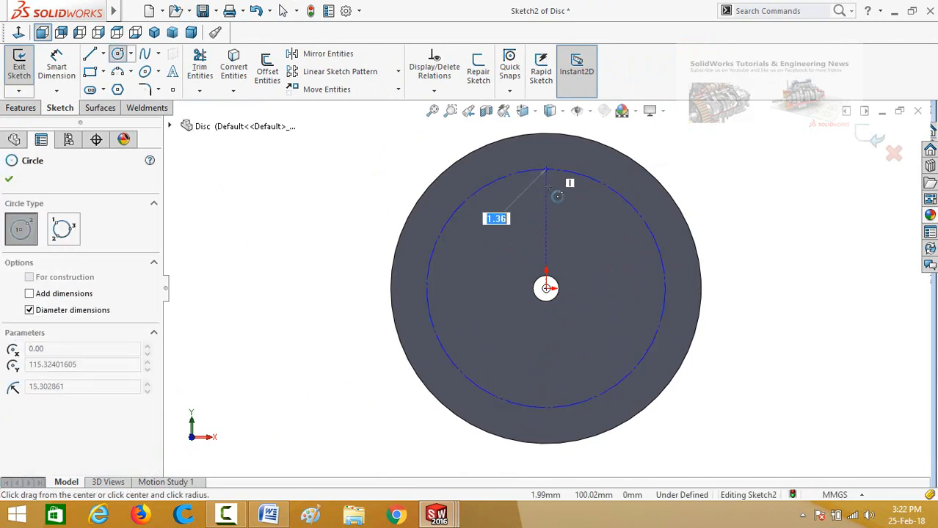
{"action": "left_click", "coordinate": [547, 187]}
Dimension the small circle to 6 mm in diameter and the construction circle to 250 mm in diameter.
{"action": "right_click_drag", "start_coordinate": [312, 306], "coordinate": [313, 285]}
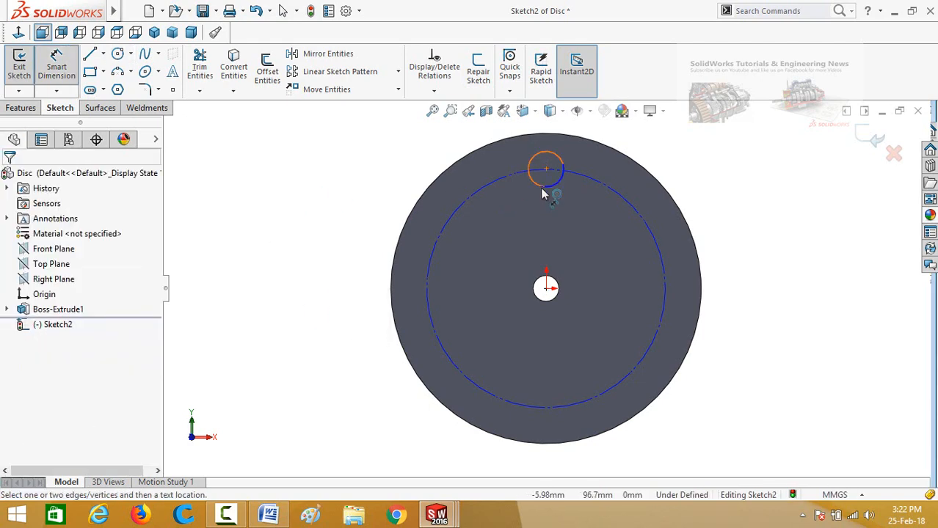
{"action": "left_click", "coordinate": [544, 192]}
{"action": "left_click", "coordinate": [338, 169]}
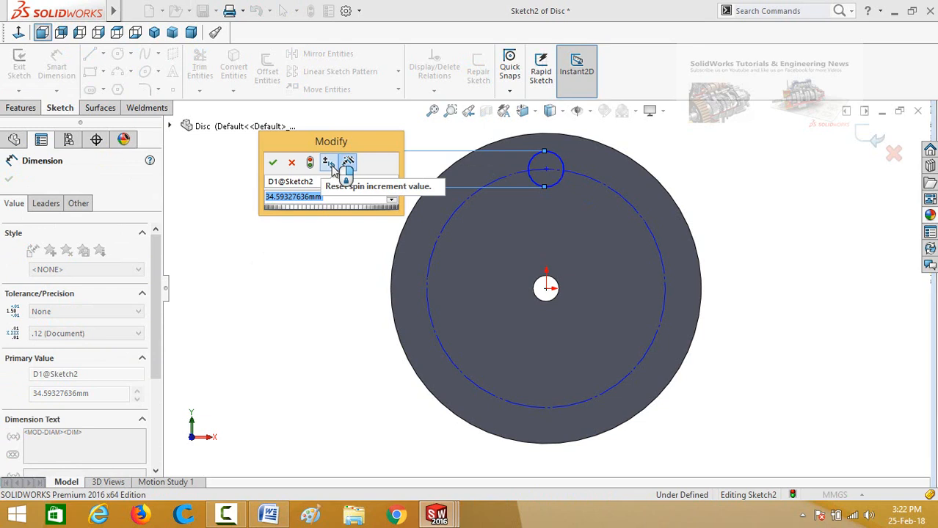
{"action": "type", "text": "6"}
{"action": "key", "text": "Return"}
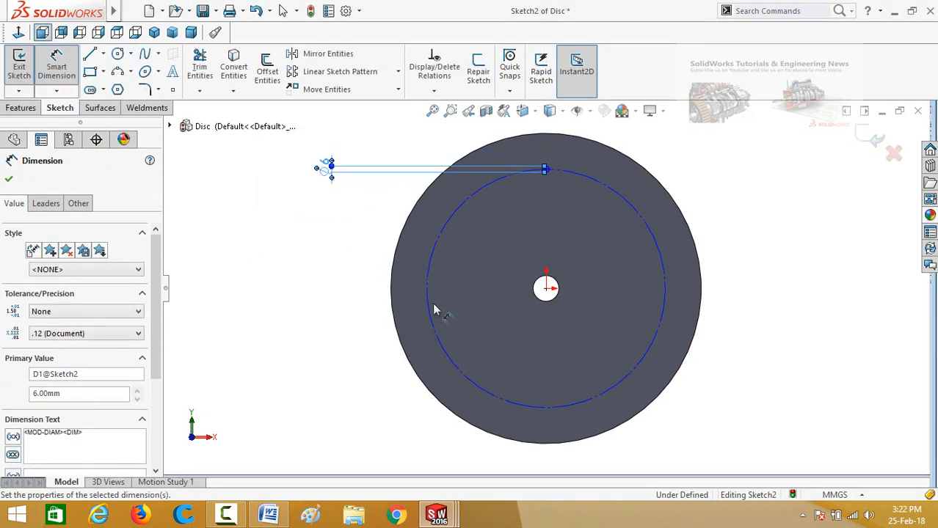
{"action": "left_click", "coordinate": [429, 311]}
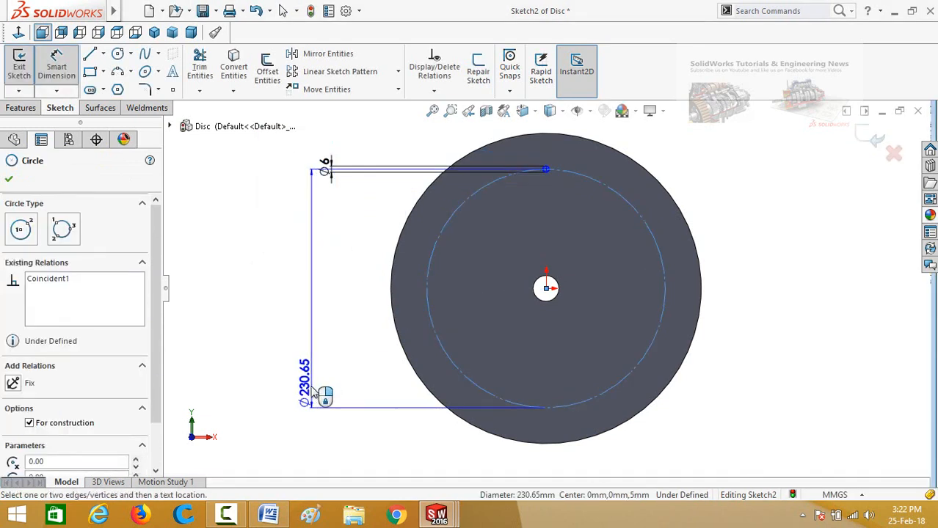
{"action": "left_click", "coordinate": [277, 430]}
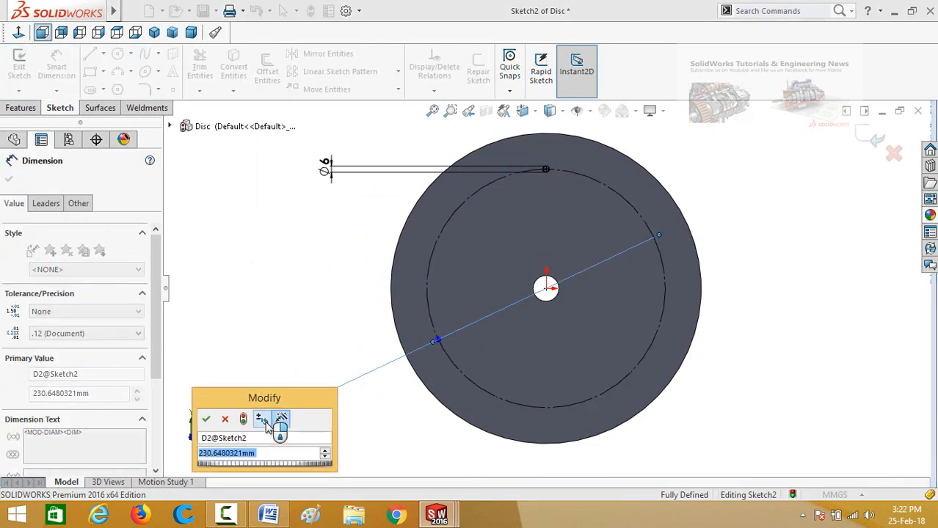
{"action": "type", "text": "250"}
{"action": "key", "text": "Return"}
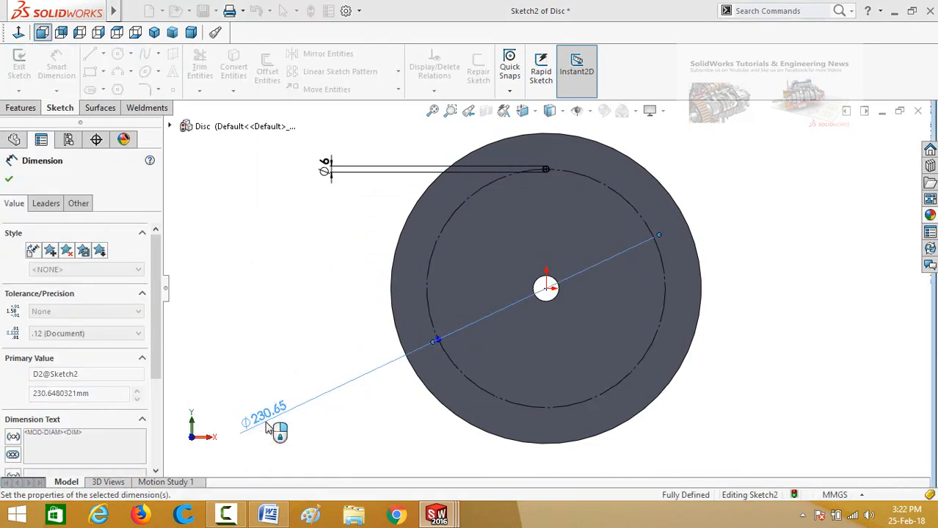
Extrude-cut the small circle through the disc with a 20 mm blind depth.
{"action": "left_click", "coordinate": [22, 108]}
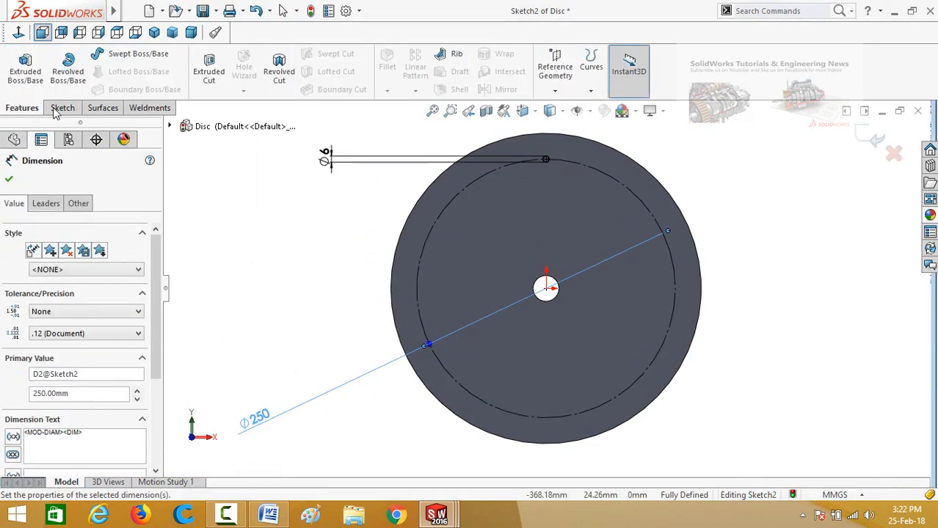
{"action": "left_click", "coordinate": [209, 71]}
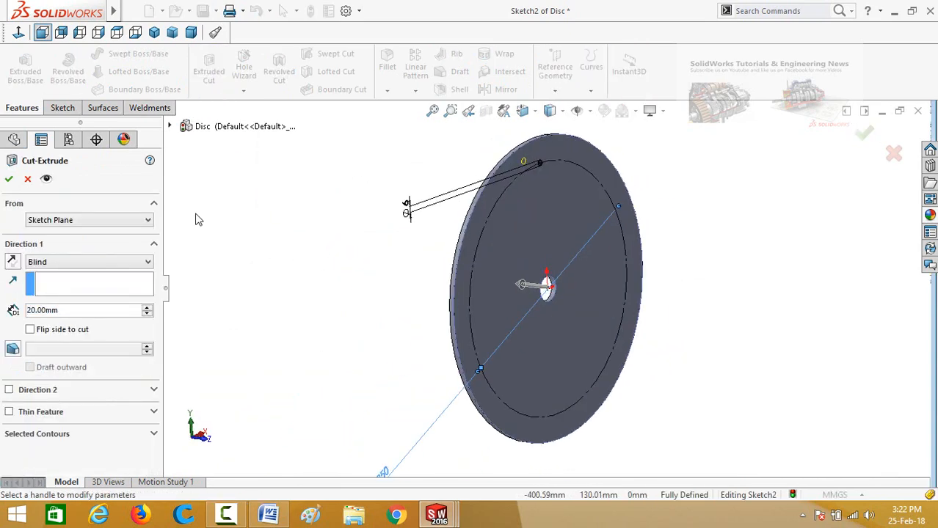
{"action": "left_click", "coordinate": [9, 180]}
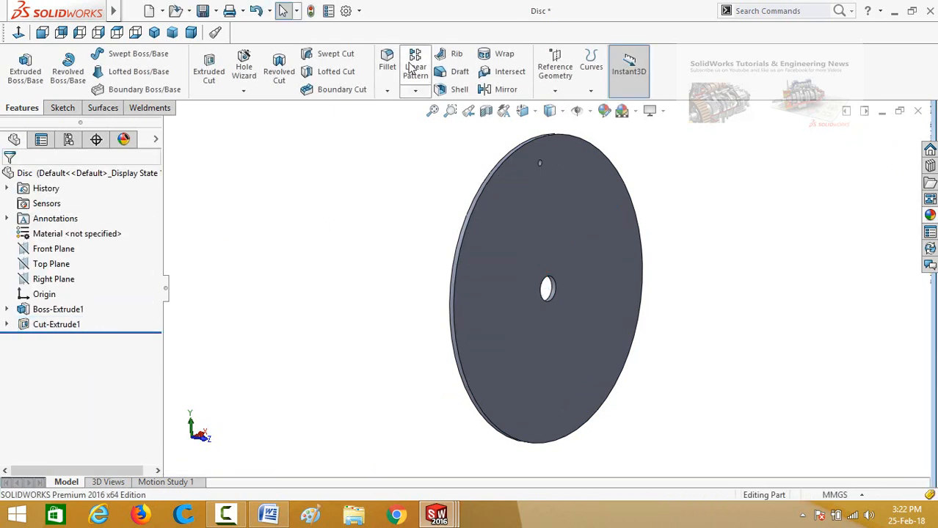
Create a circular pattern of the 6 mm hole cut around the disc's outer edge with 3 equally spaced instances over 360 degrees.
{"action": "left_click", "coordinate": [415, 91]}
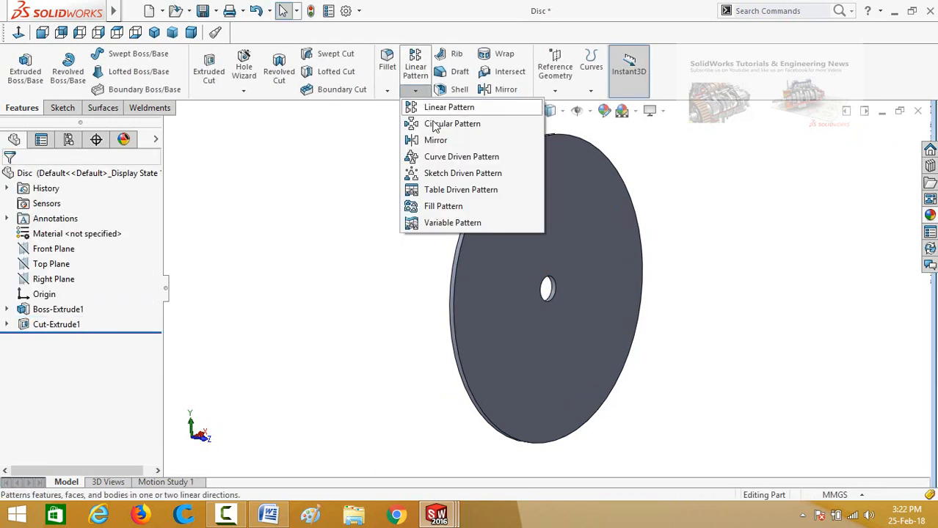
{"action": "left_click", "coordinate": [440, 124]}
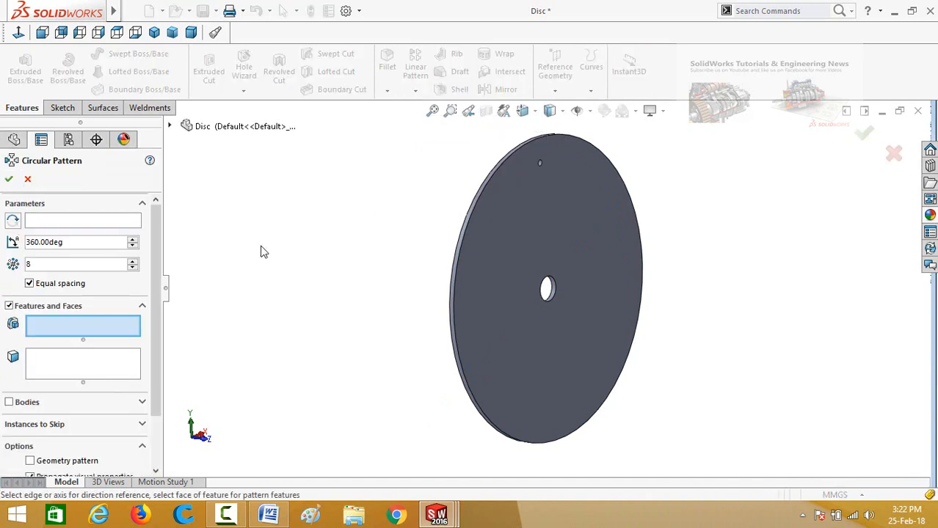
{"action": "left_click", "coordinate": [169, 127]}
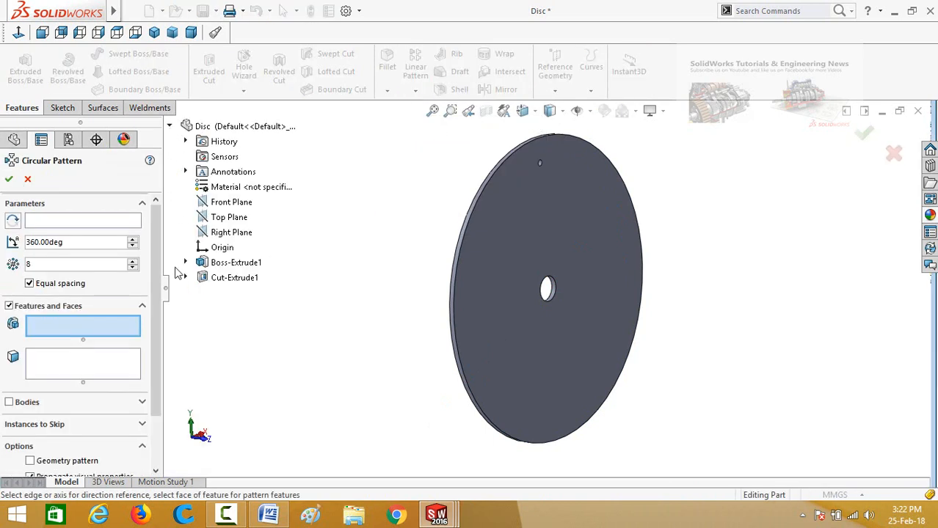
{"action": "left_click", "coordinate": [227, 279]}
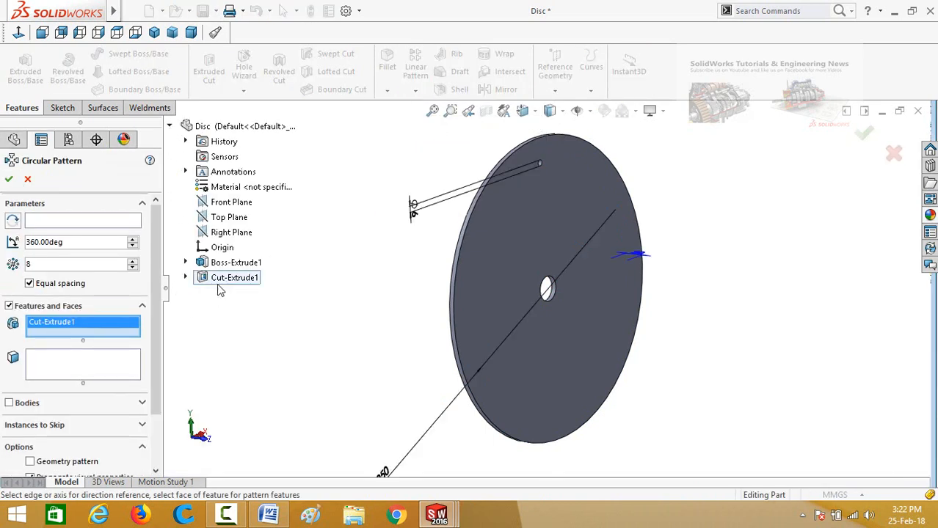
{"action": "left_click", "coordinate": [44, 222]}
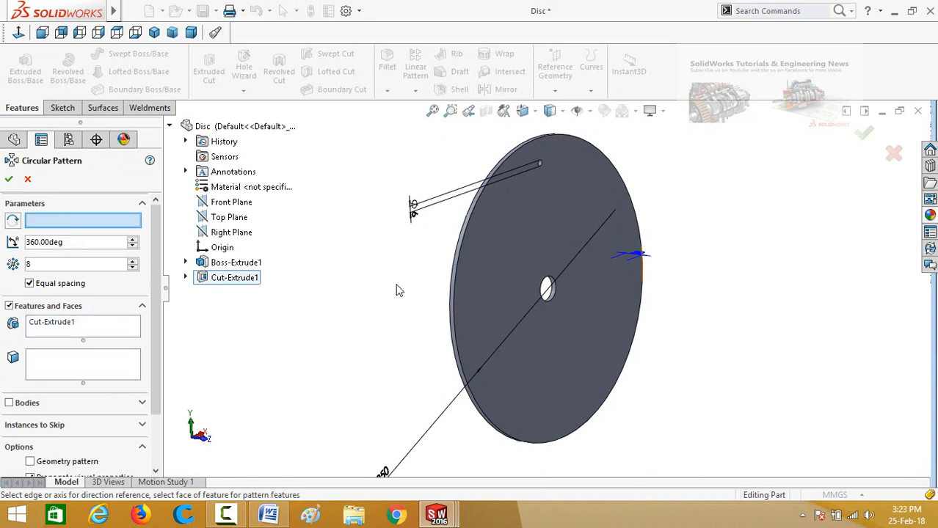
{"action": "left_click", "coordinate": [451, 270]}
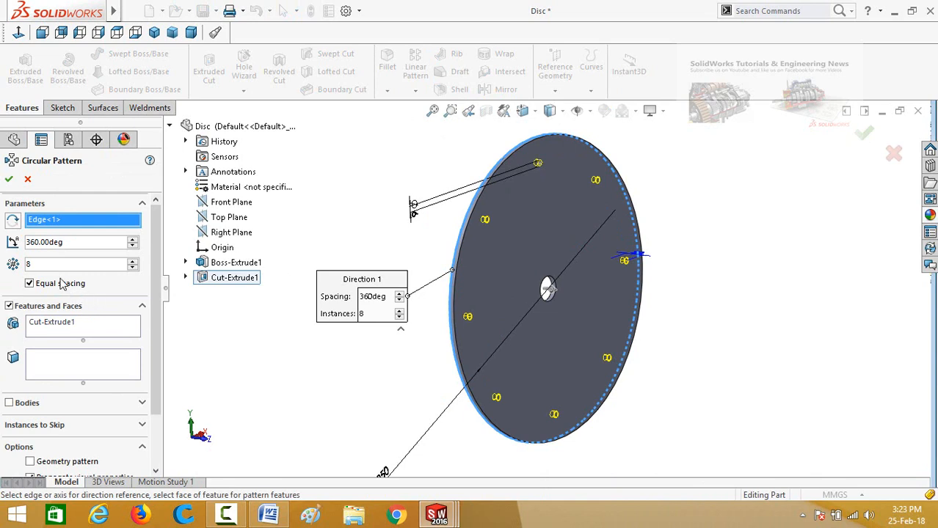
{"action": "type", "text": "3"}
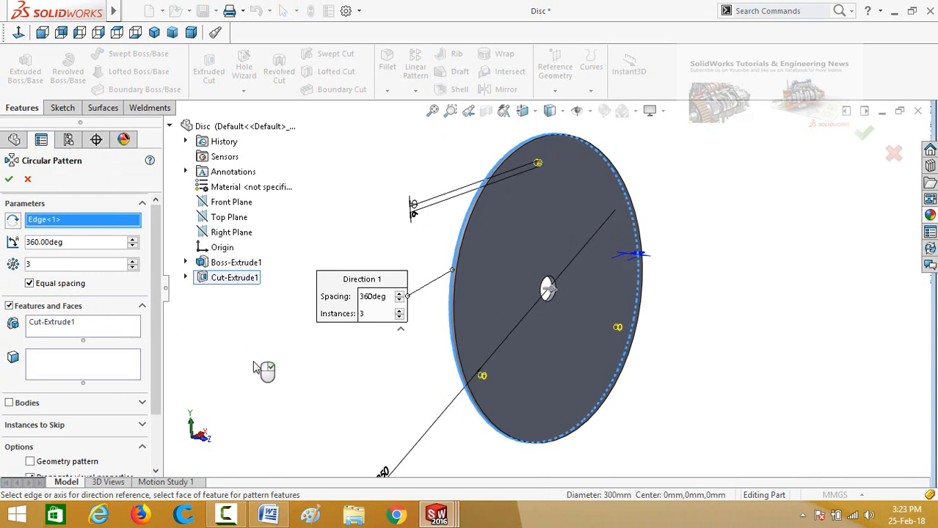
{"action": "left_click", "coordinate": [10, 180]}
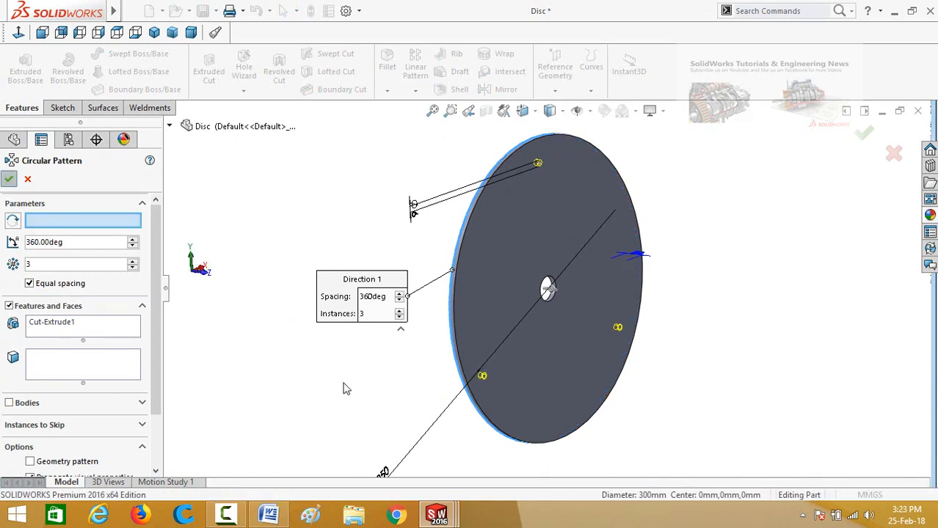
{"action": "middle_click_drag", "start_coordinate": [343, 376], "coordinate": [309, 332]}
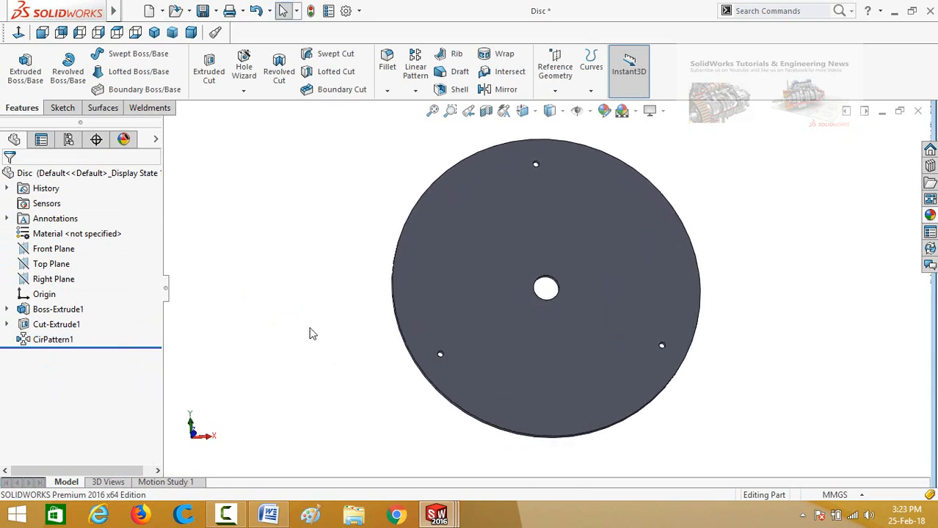